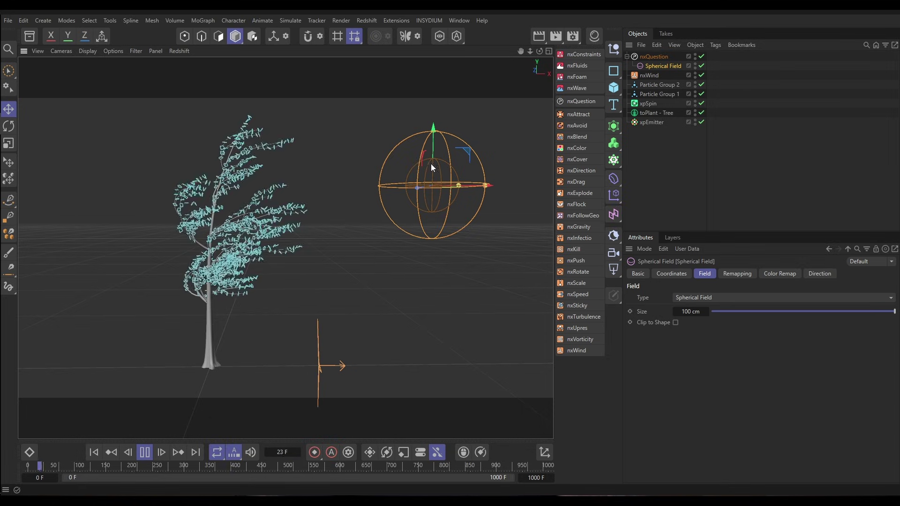
# Move the Spherical Field upward in the viewport while the simulation plays
pyautogui.moveTo(431, 164); pyautogui.dragTo(429, 126)
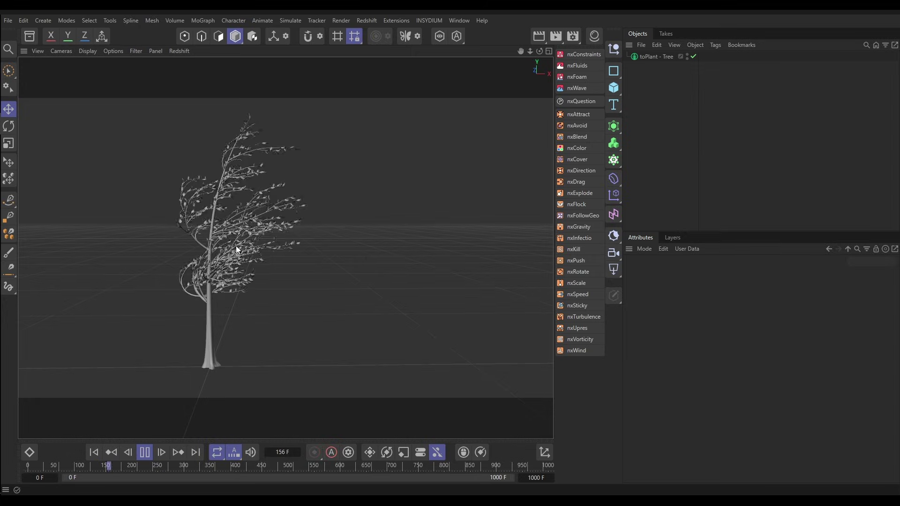
# Stop playback, switch the toPlant tree's Leaf layer geometry mode to Emitter, and add an emitter to it
pyautogui.click(144, 453)
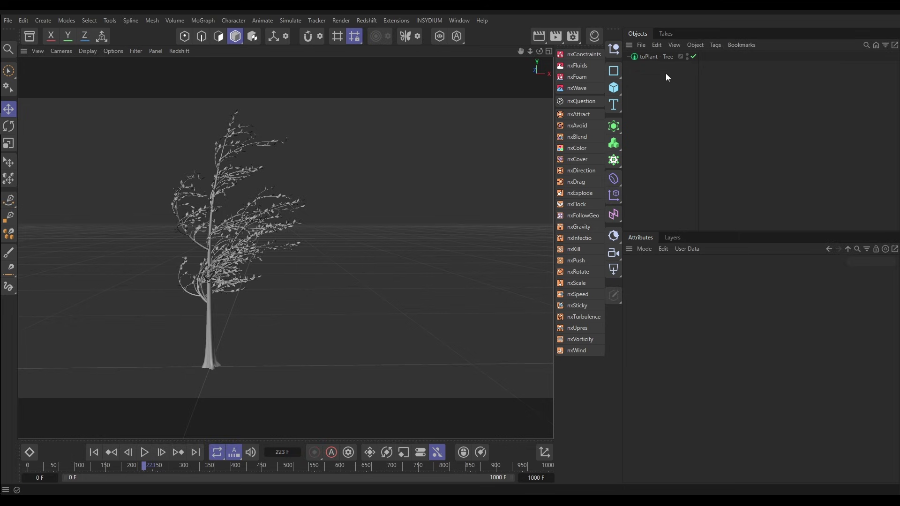
pyautogui.click(654, 57)
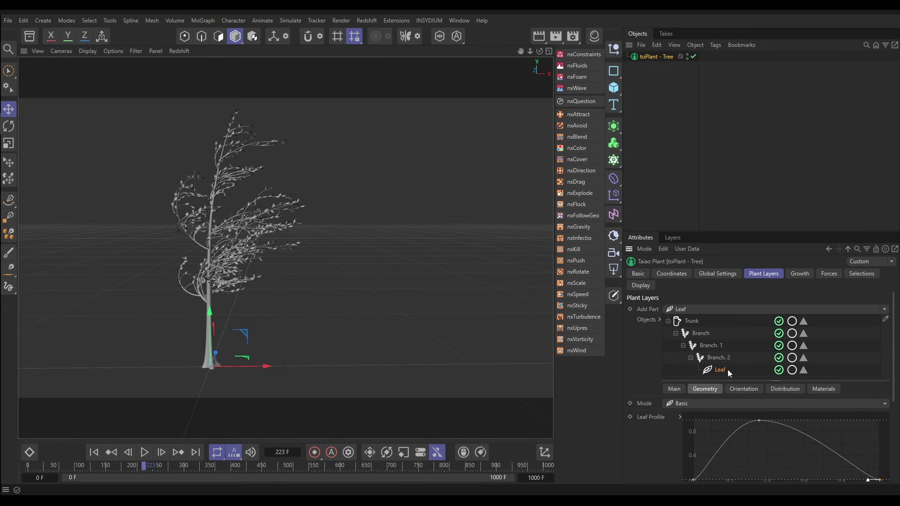
pyautogui.click(690, 403)
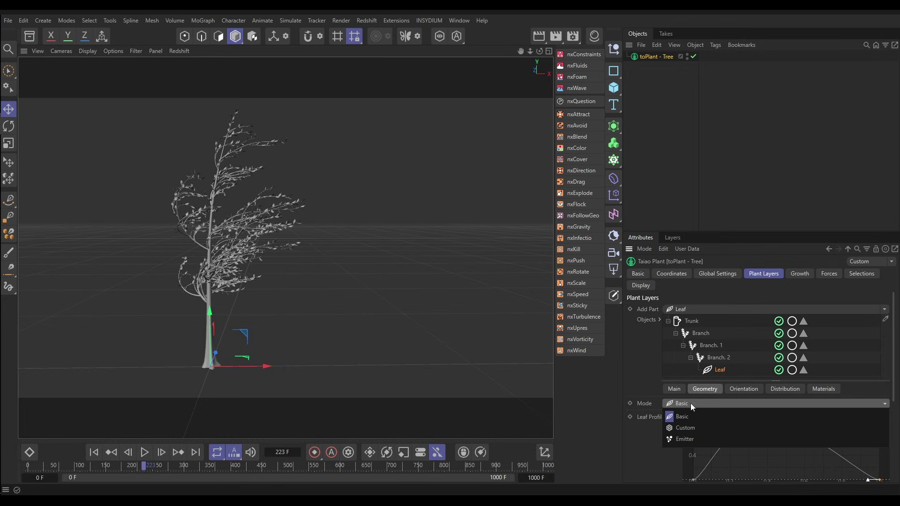
pyautogui.click(691, 439)
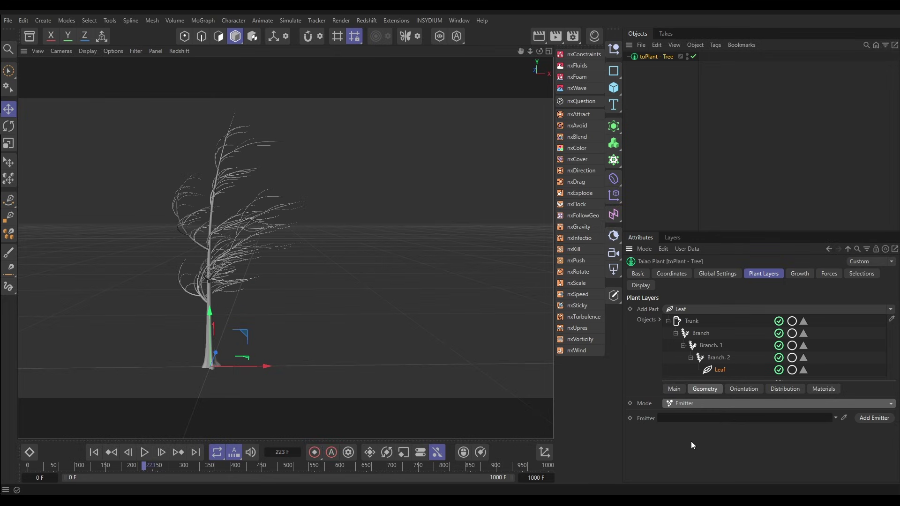
pyautogui.click(869, 418)
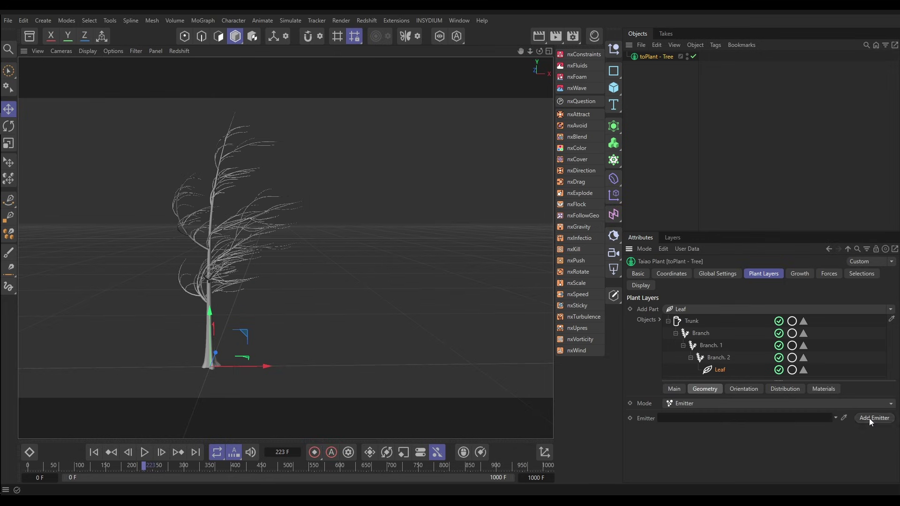
# Play the animation from the first frame to check the particles on the branches, then stop it
pyautogui.click(90, 457)
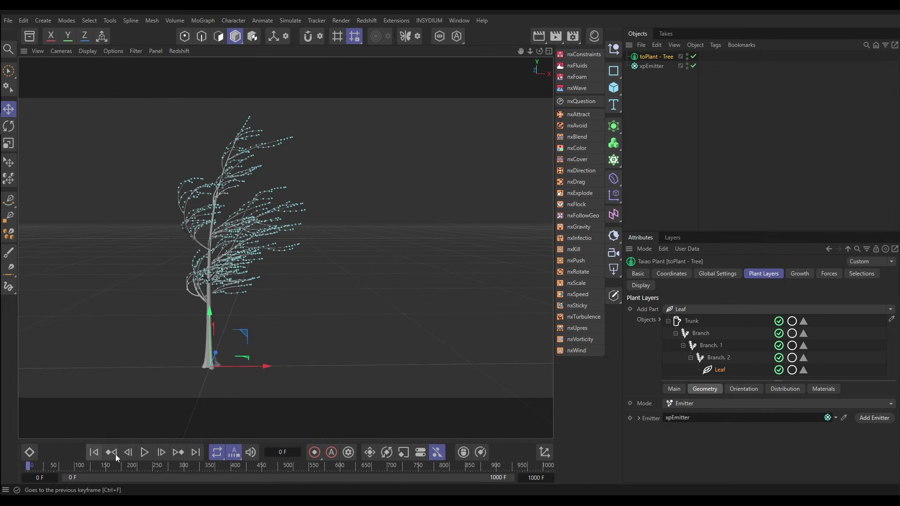
pyautogui.click(143, 453)
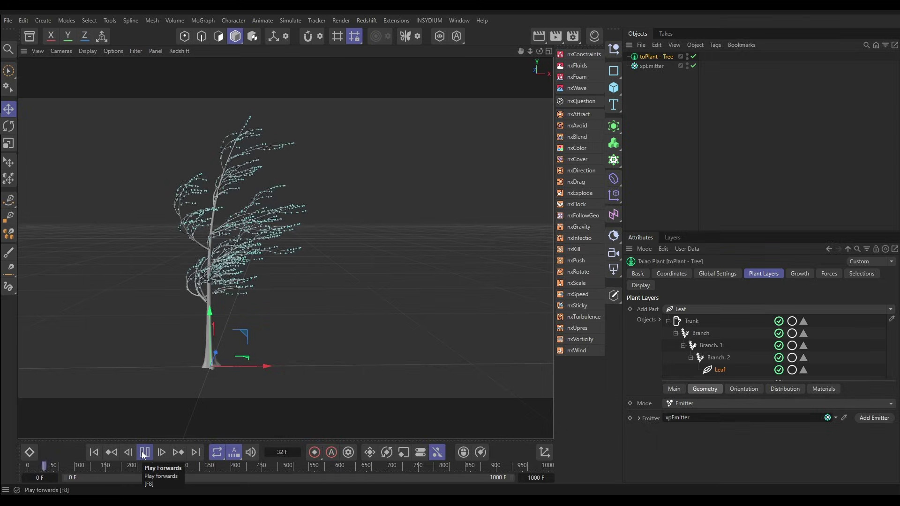
pyautogui.click(144, 452)
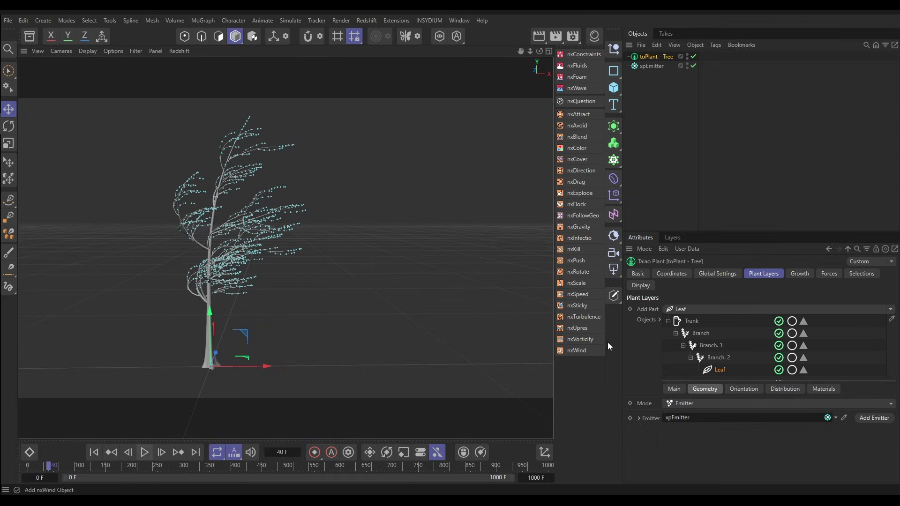
# Set the xpEmitter's particle editor display to Plane and preview the animation from the first frame
pyautogui.click(660, 67)
pyautogui.click(850, 274)
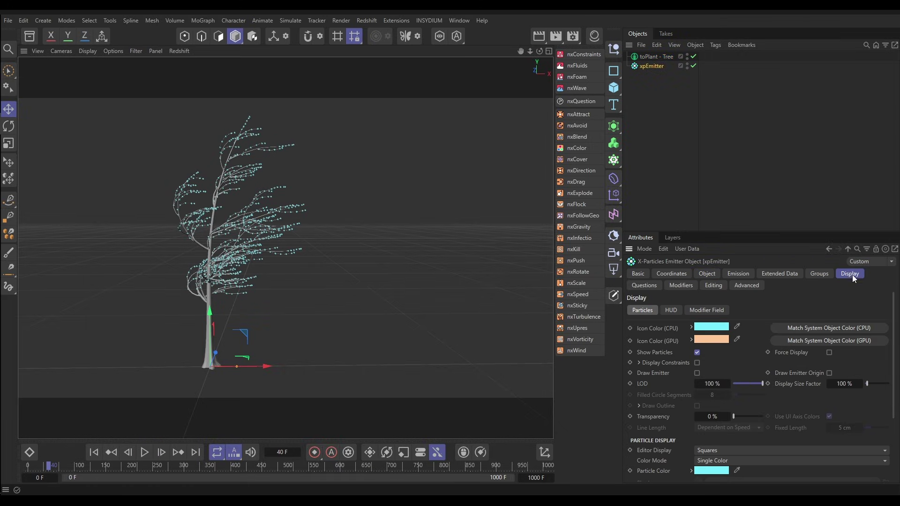
pyautogui.click(727, 451)
pyautogui.click(718, 424)
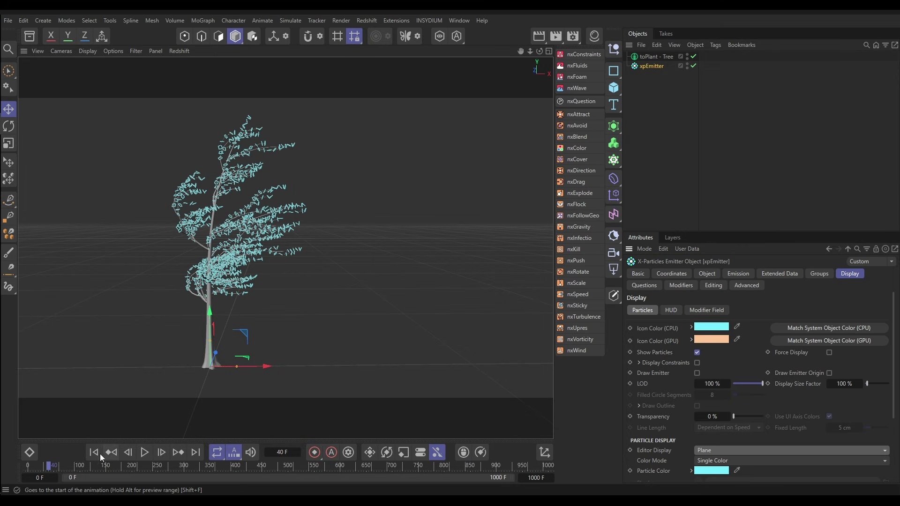
pyautogui.click(95, 452)
pyautogui.click(144, 452)
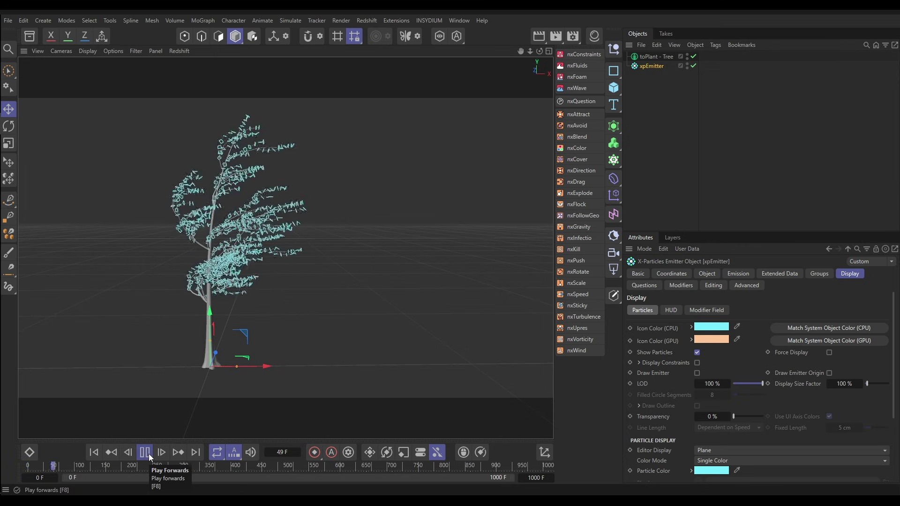
pyautogui.click(149, 453)
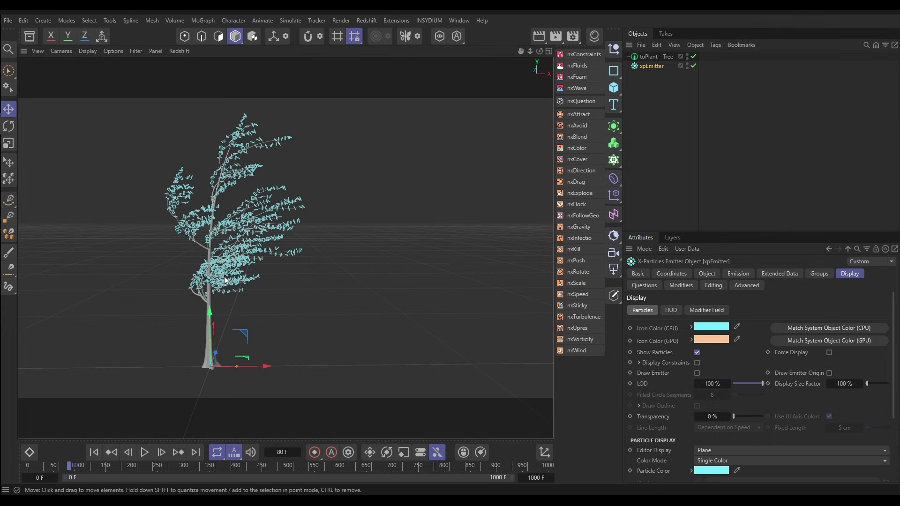
# Enable Use Rotation in the emitter's extended data and set the Rotation mode to None
pyautogui.click(771, 273)
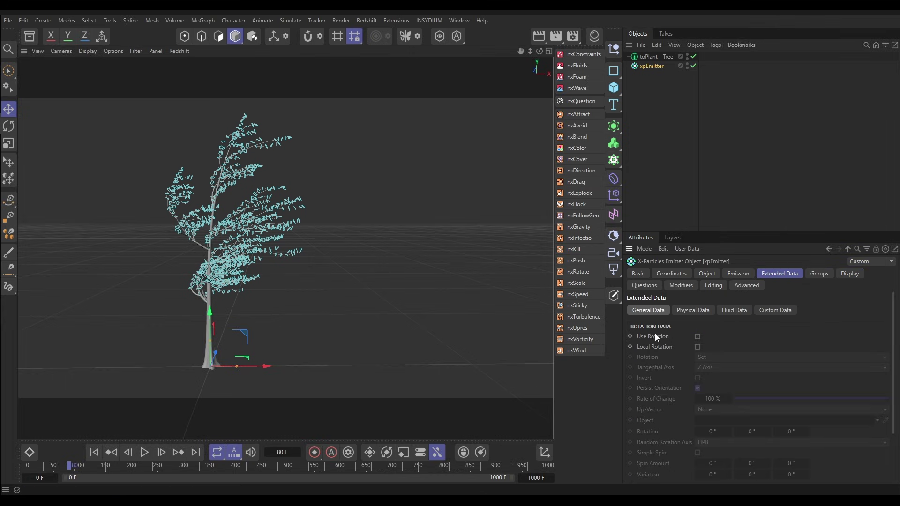
pyautogui.click(718, 357)
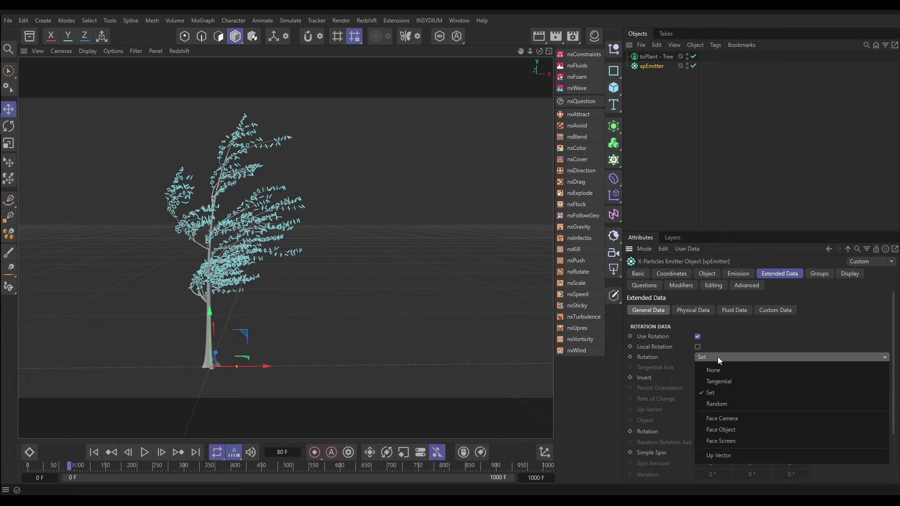
pyautogui.click(718, 371)
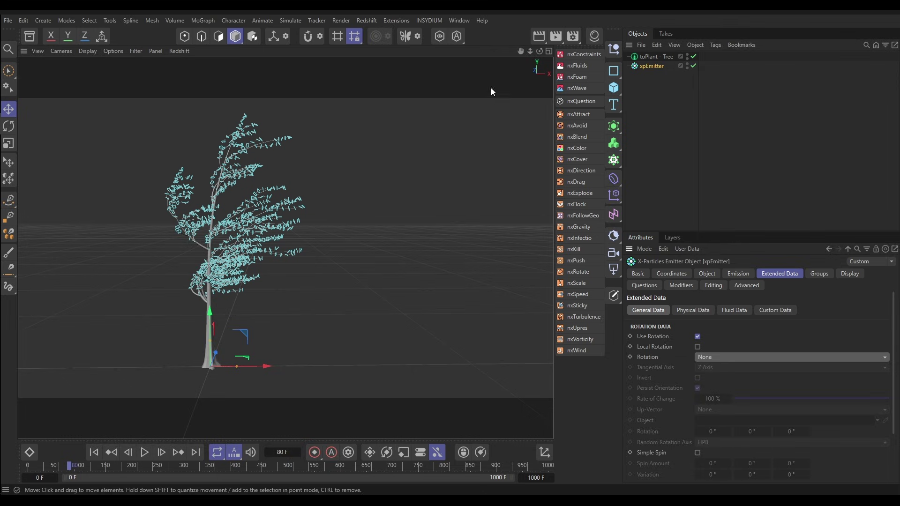
# Add an X-Particles xpSpin motion modifier to the scene
pyautogui.click(427, 21)
pyautogui.moveTo(473, 50)
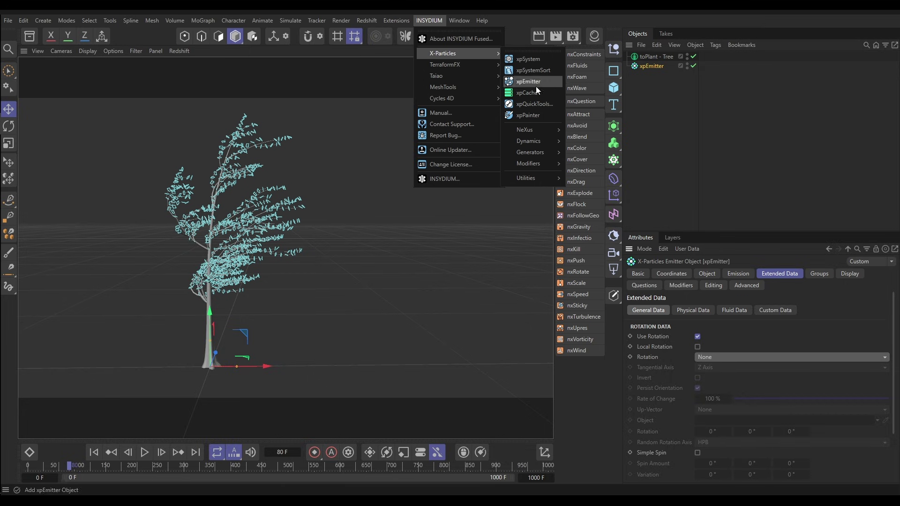
pyautogui.moveTo(543, 167)
pyautogui.moveTo(581, 180)
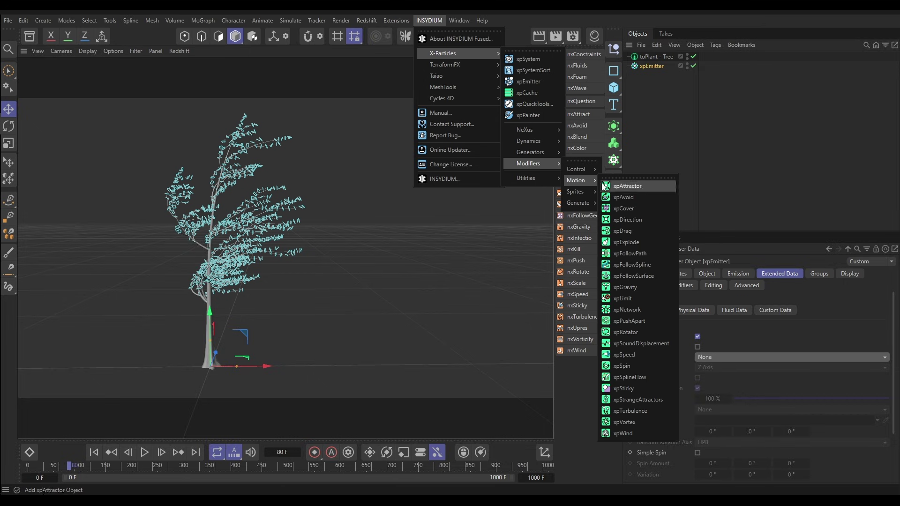
pyautogui.click(623, 365)
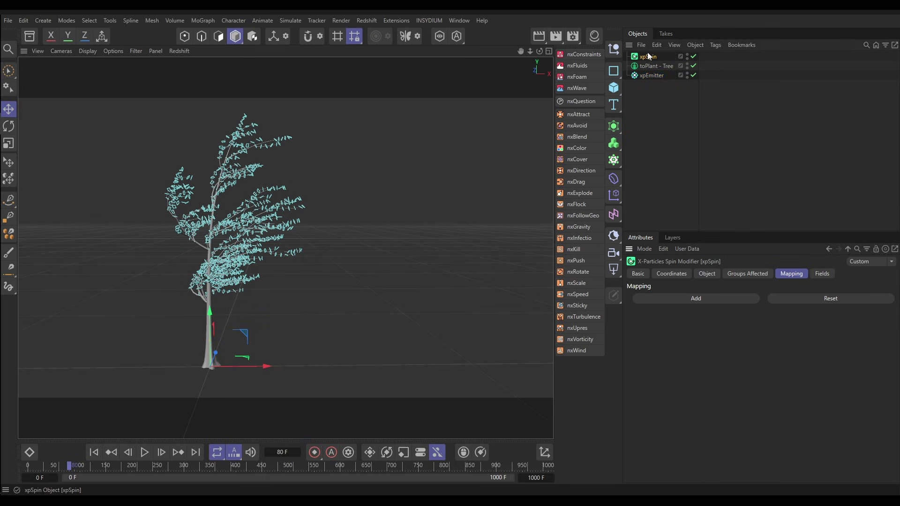
# Enable Randomize Spin on the xpSpin modifier and set the Random Spin Value to 10° on all three axes
pyautogui.click(705, 272)
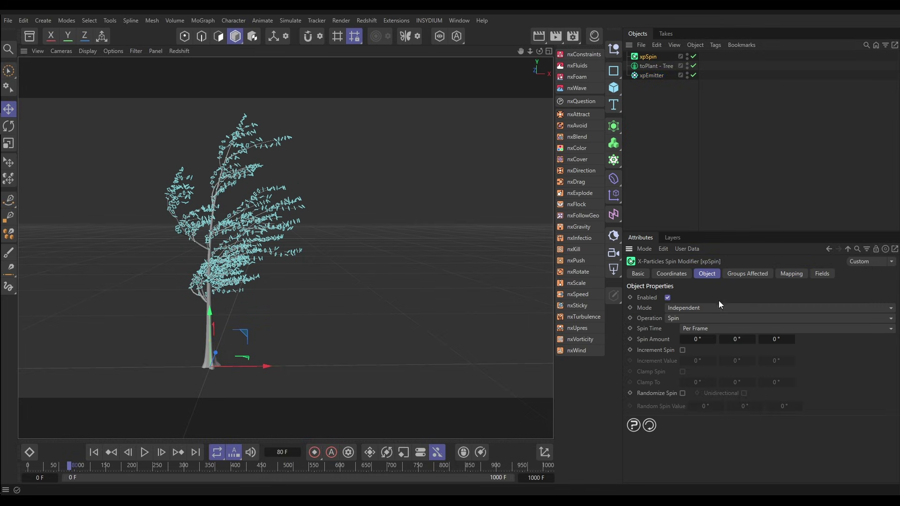
pyautogui.click(682, 392)
pyautogui.click(703, 405)
pyautogui.write('10')
pyautogui.press('Tab')
pyautogui.write('10')
pyautogui.press('Tab')
pyautogui.write('10')
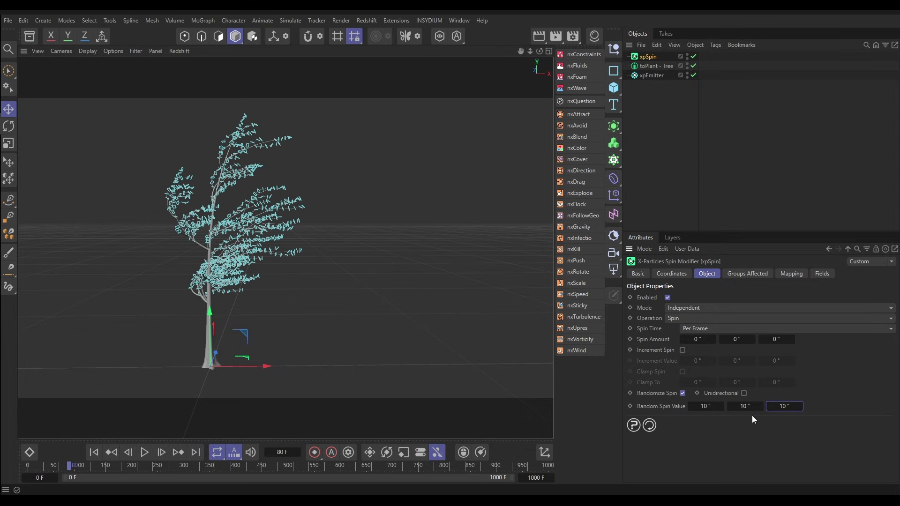
# Add a mapping to xpSpin that drives Random Spin Value by Speed, with a maximum range of 50 cm
pyautogui.click(795, 275)
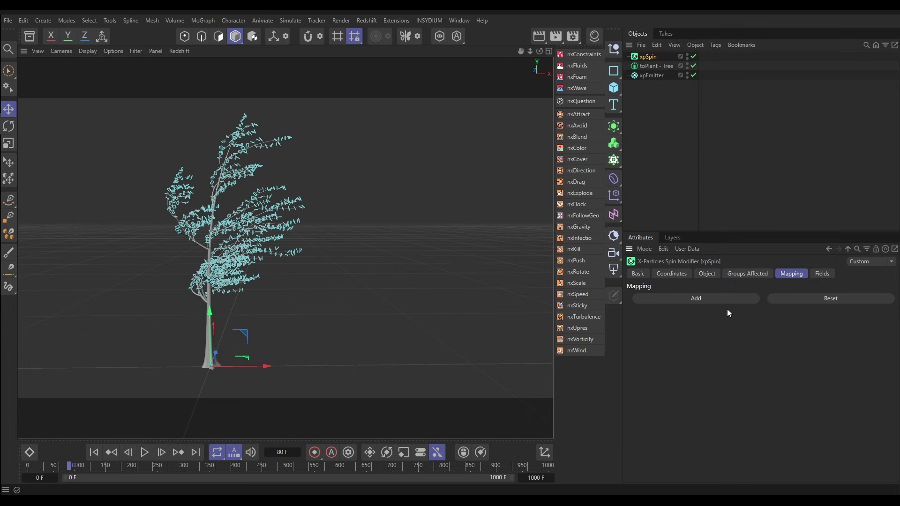
pyautogui.click(699, 299)
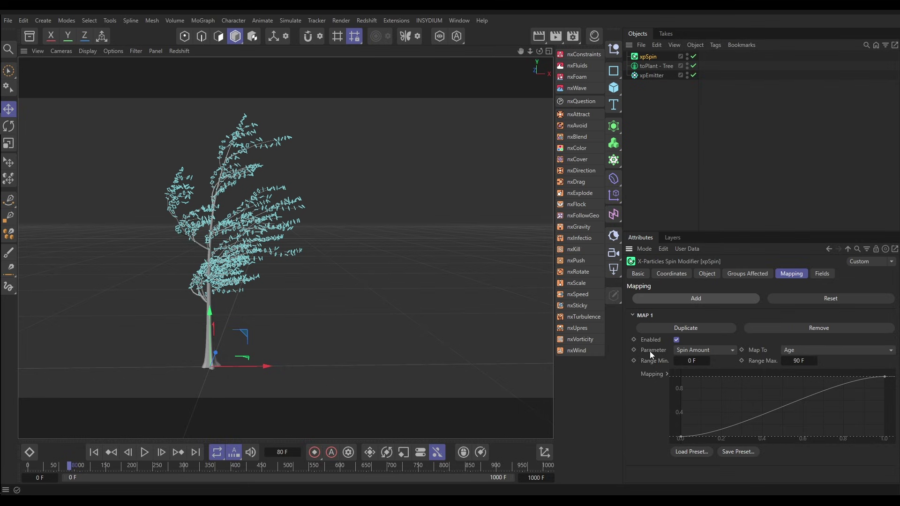
pyautogui.click(693, 350)
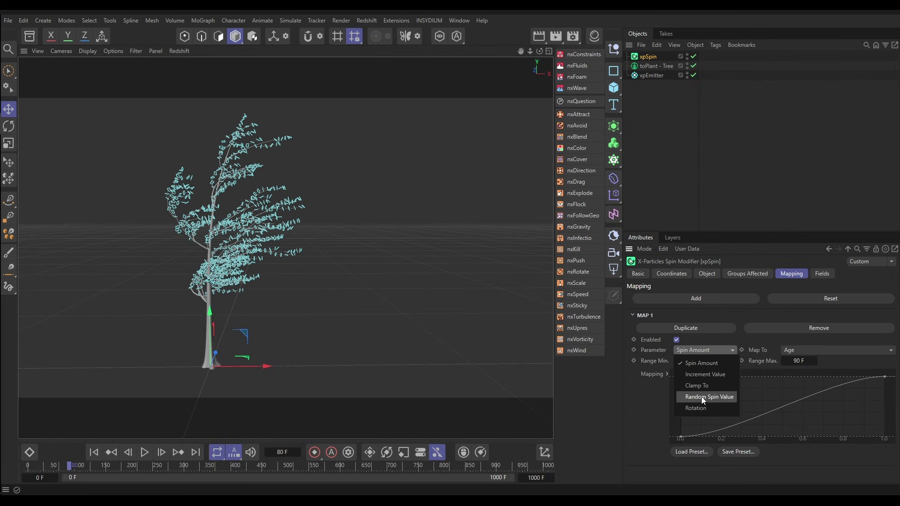
pyautogui.click(702, 397)
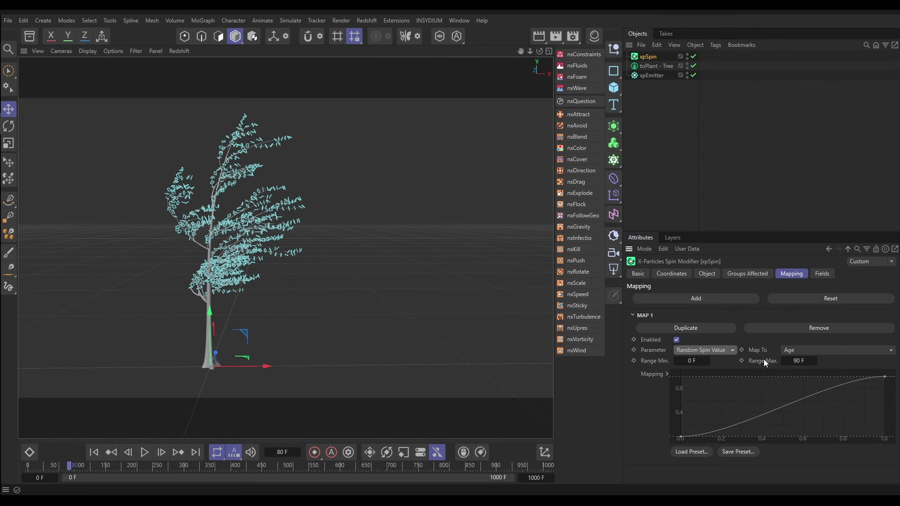
pyautogui.click(788, 350)
pyautogui.click(800, 290)
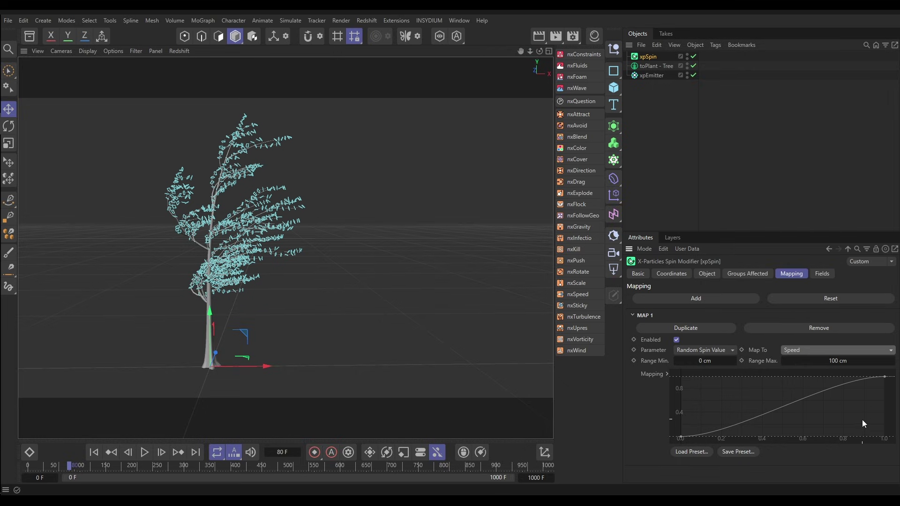
pyautogui.click(838, 360)
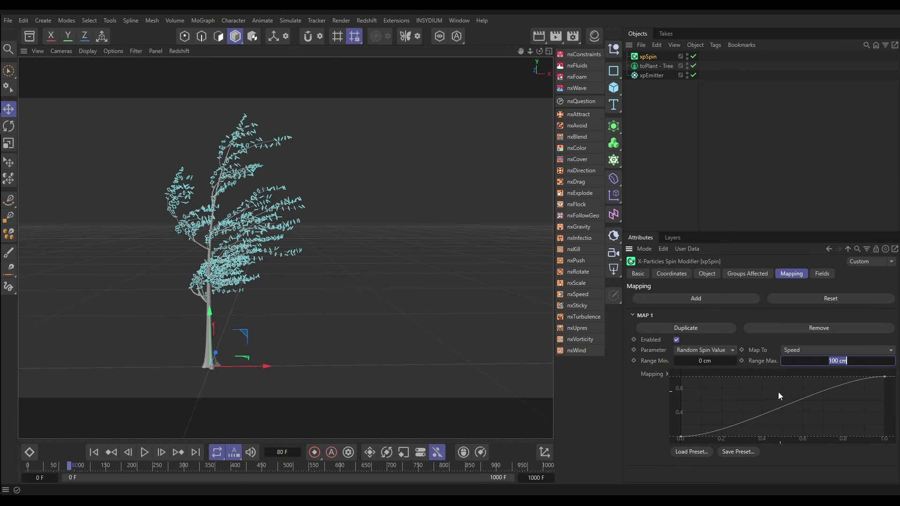
pyautogui.write('50')
pyautogui.press('Return')
pyautogui.click(660, 141)
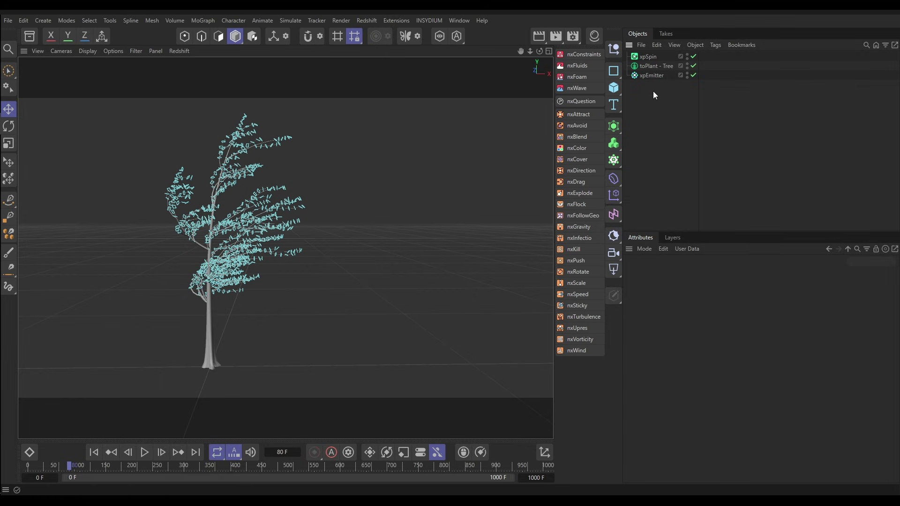
# Create and add two particle groups on the xpEmitter and set the group mode to First Group Only
pyautogui.click(651, 75)
pyautogui.click(819, 274)
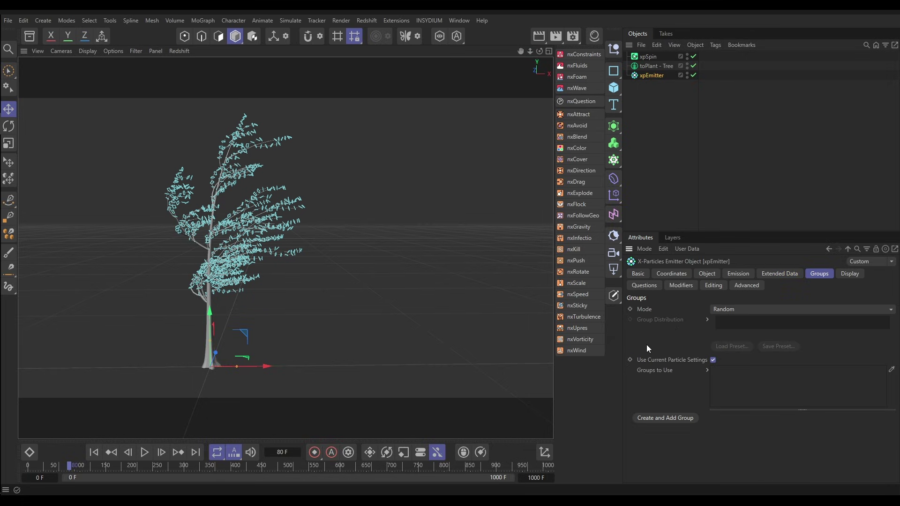
pyautogui.click(657, 419)
pyautogui.click(656, 417)
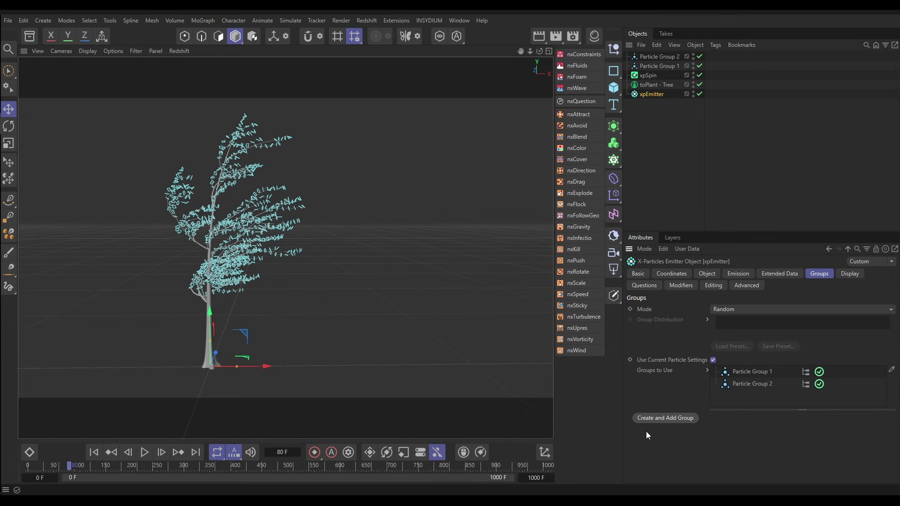
pyautogui.click(726, 311)
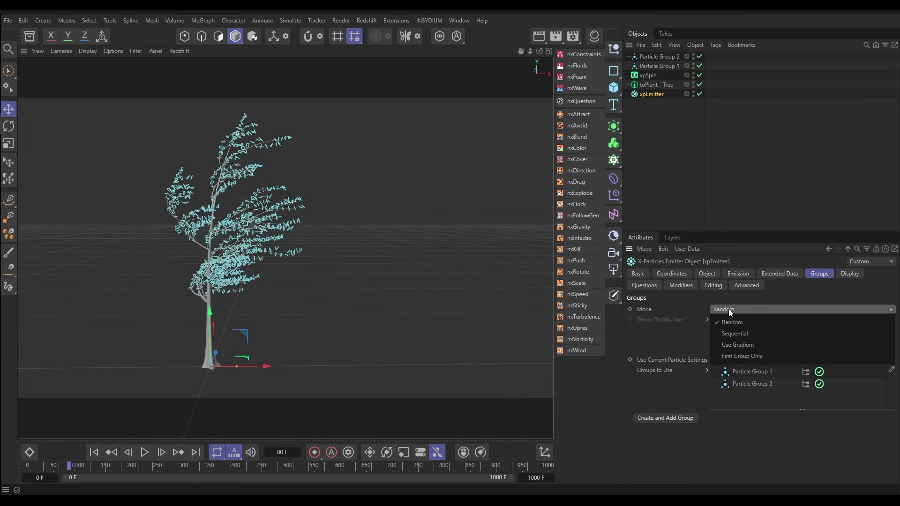
pyautogui.click(737, 355)
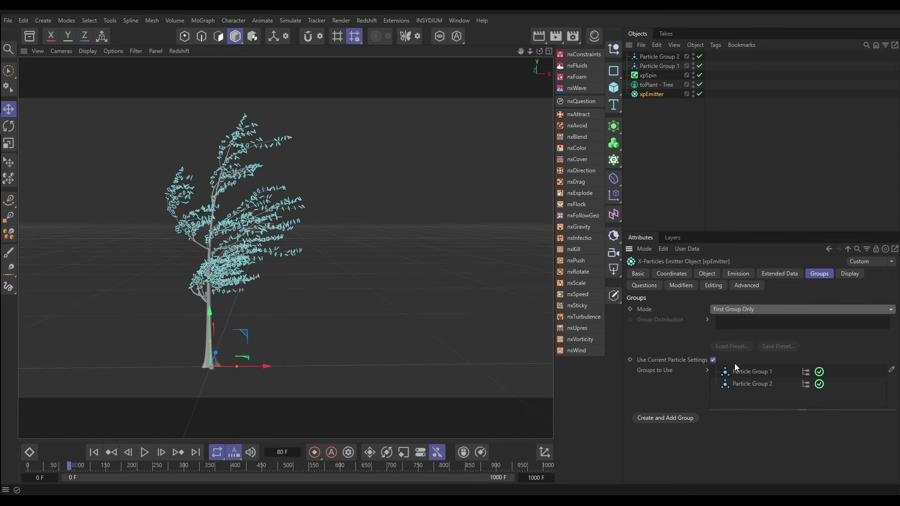
# Replay the animation from the first frame to check the grouped leaf particles, then stop it
pyautogui.click(94, 452)
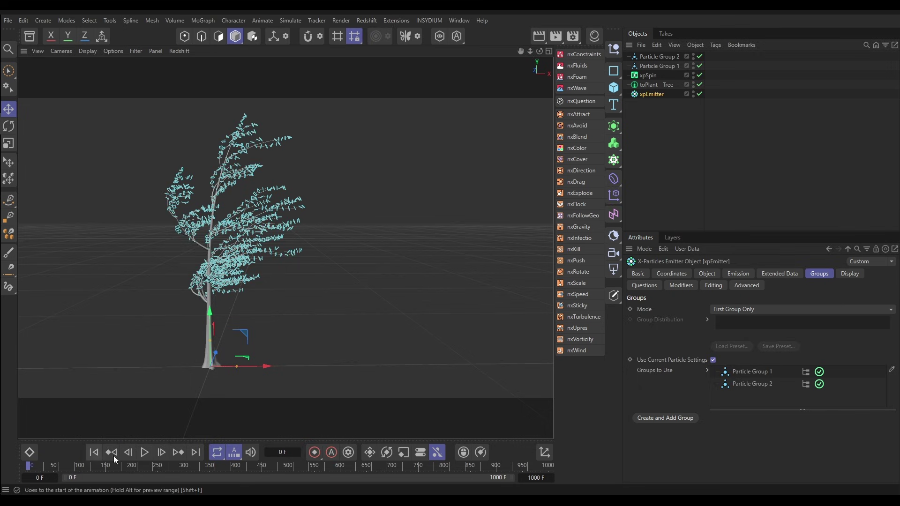
pyautogui.click(150, 454)
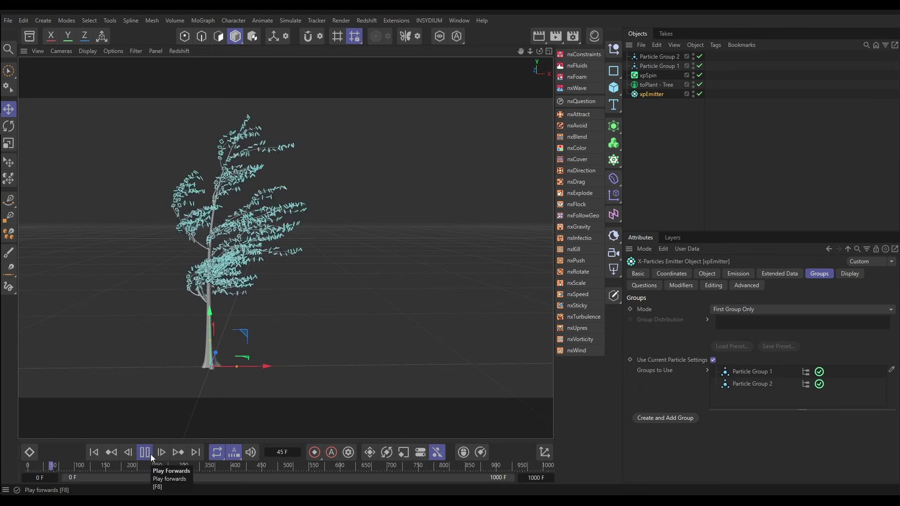
pyautogui.click(150, 454)
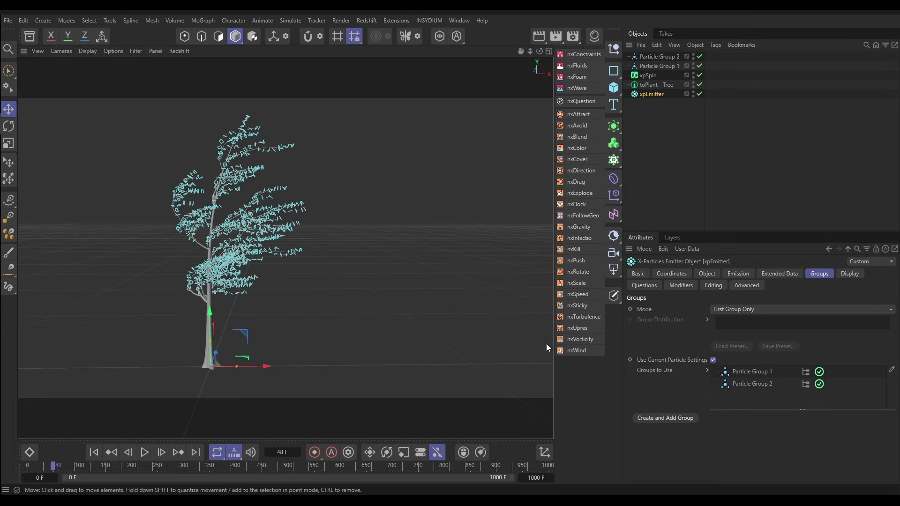
# Add an nxWind modifier, place it beside the tree's base and rotate it to blow away from the trunk along the X axis
pyautogui.click(576, 351)
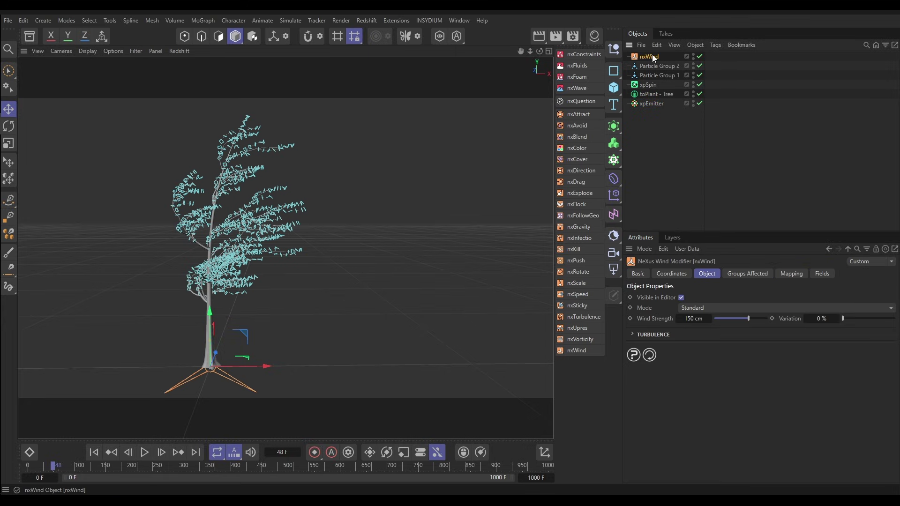
pyautogui.moveTo(267, 366); pyautogui.dragTo(280, 381)
pyautogui.press('r')
pyautogui.click(385, 267)
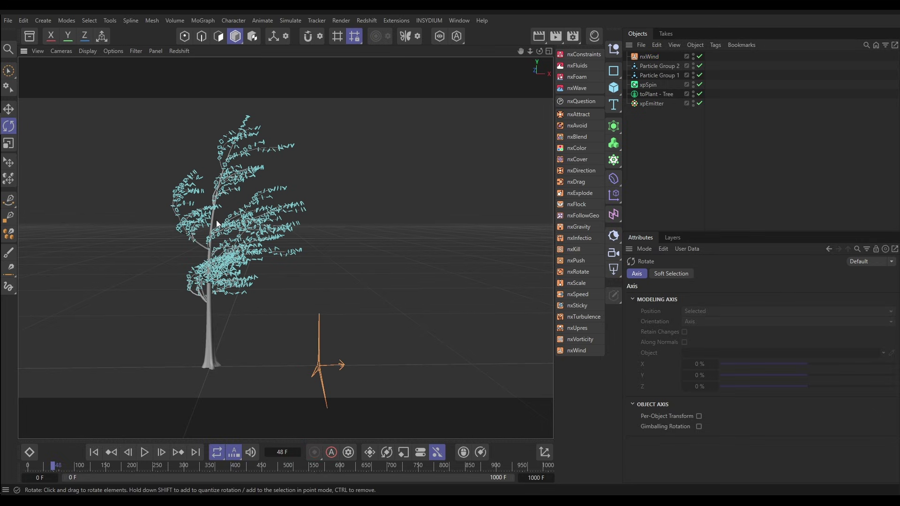
# Assign nxWind as the Direction from Object in the toPlant tree's Forces and fine-tune the wind's rotation
pyautogui.click(654, 94)
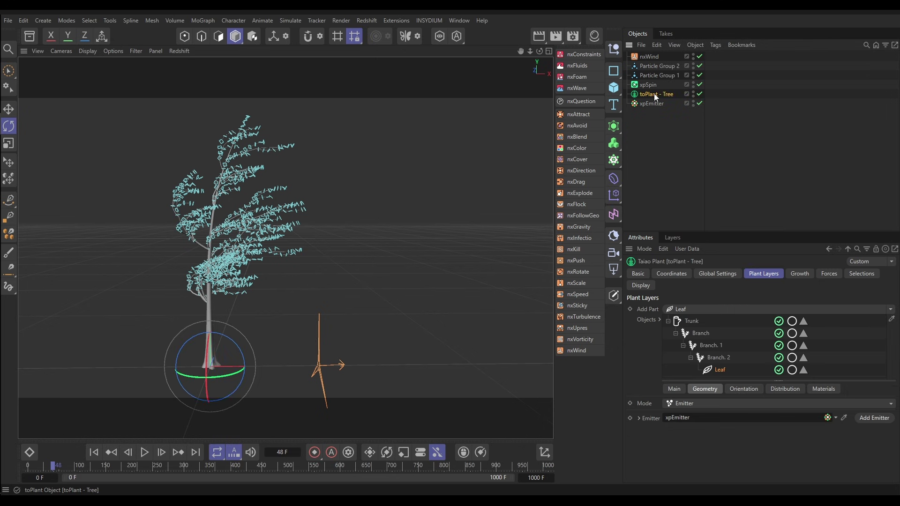
pyautogui.click(828, 273)
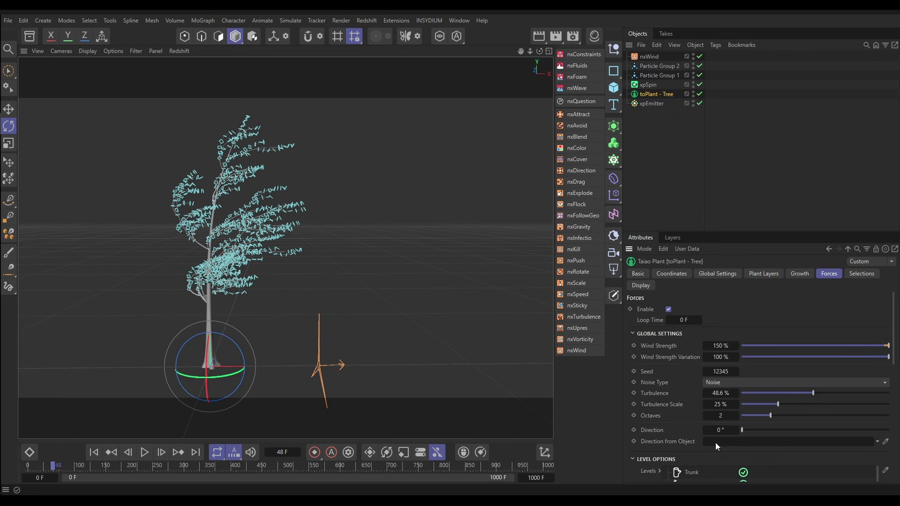
pyautogui.moveTo(648, 57); pyautogui.dragTo(750, 441)
pyautogui.click(310, 367)
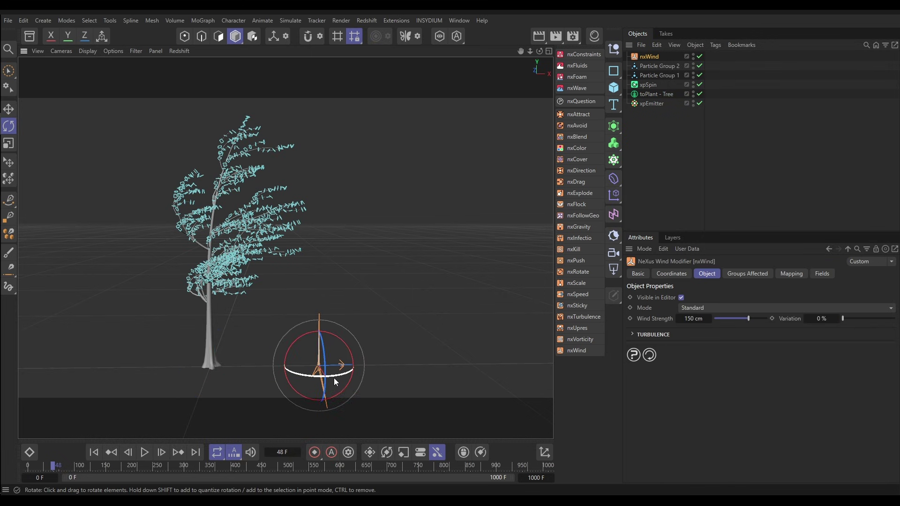
pyautogui.moveTo(334, 377); pyautogui.dragTo(353, 398)
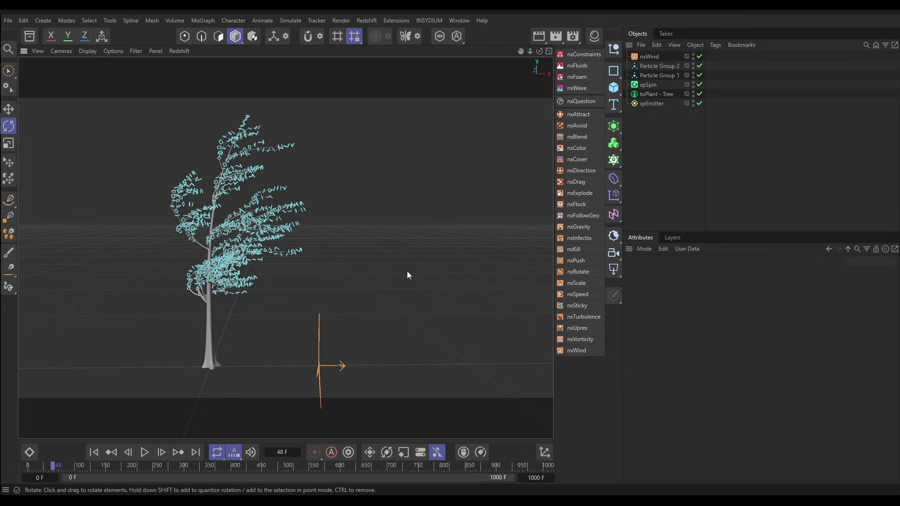
# Play the animation from the first frame to check how nxWind blows the leaves, then stop it
pyautogui.click(94, 452)
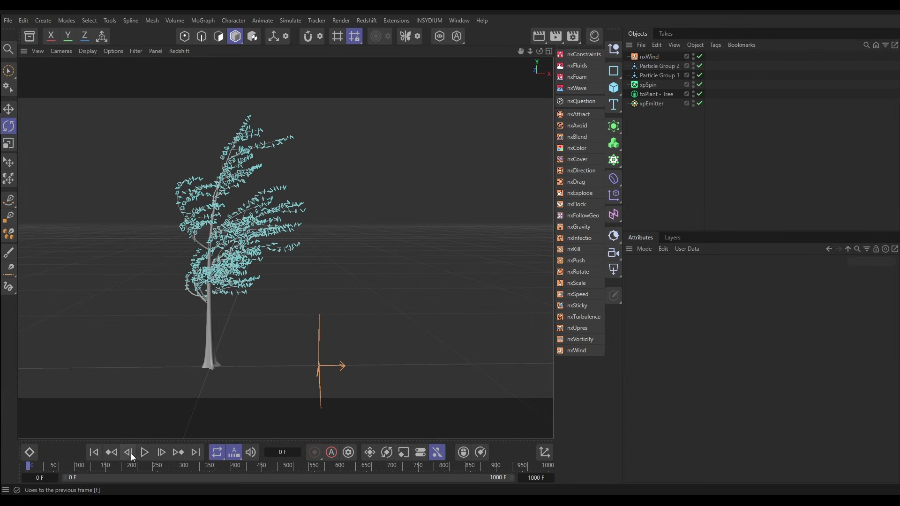
pyautogui.click(143, 452)
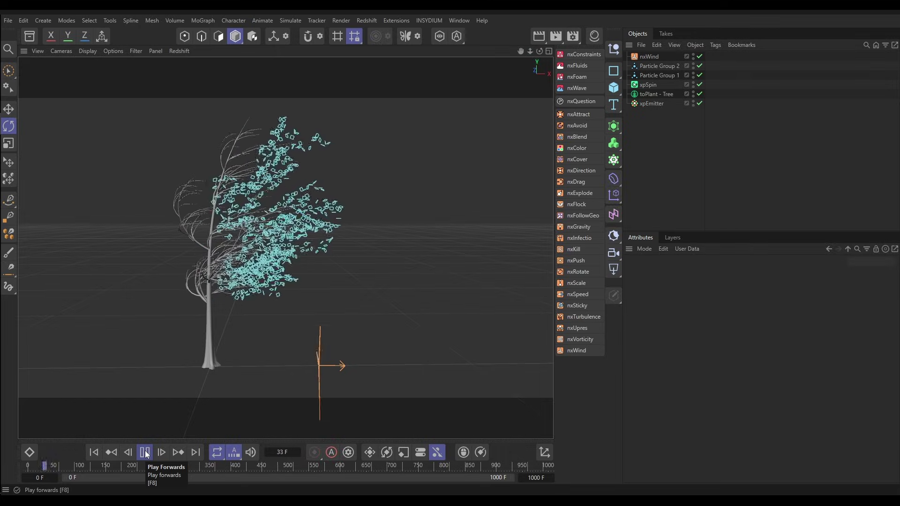
pyautogui.click(144, 452)
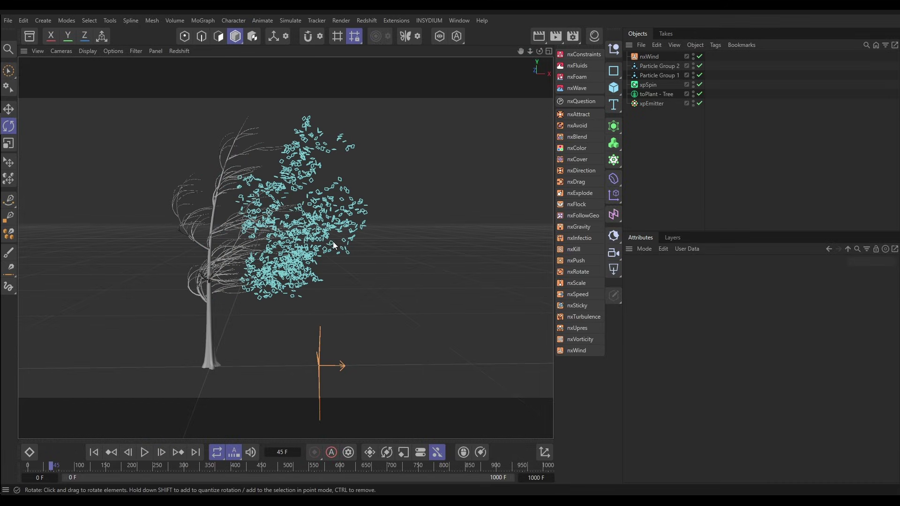
# Set the nxWind mode to Von Karman with a Wind Strength of 400 cm
pyautogui.click(648, 56)
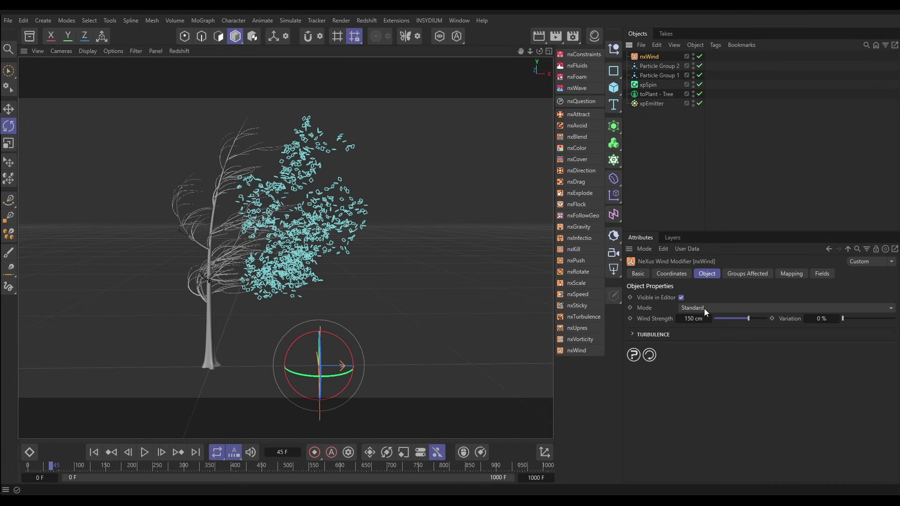
pyautogui.click(702, 307)
pyautogui.click(701, 328)
pyautogui.press('Tab')
pyautogui.write('400')
pyautogui.press('Return')
# Set the nxWind Turbulence to 50% and its Friction Velocity to 0.23
pyautogui.click(657, 333)
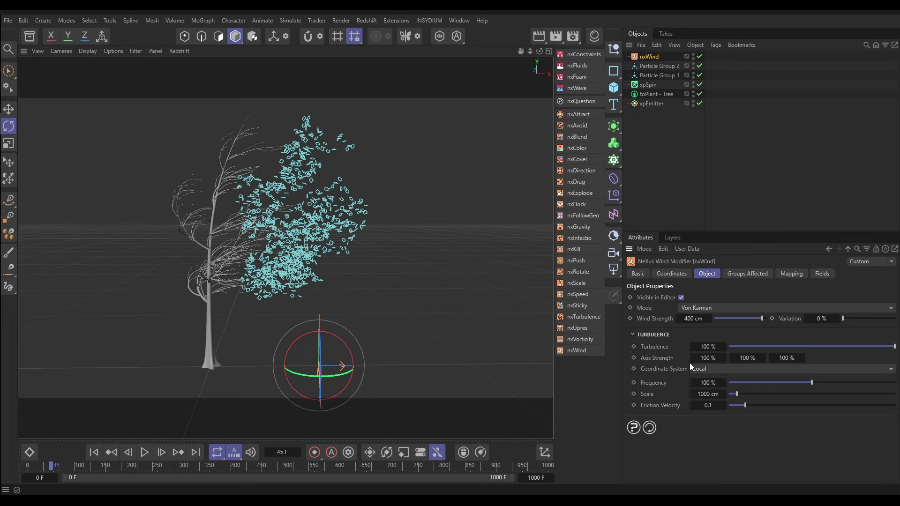
pyautogui.click(708, 347)
pyautogui.write('50')
pyautogui.press('Return')
pyautogui.moveTo(749, 408); pyautogui.dragTo(768, 408)
# Replay the animation from the start to check the turbulent wind on the leaves, then stop and return to the first frame
pyautogui.click(95, 452)
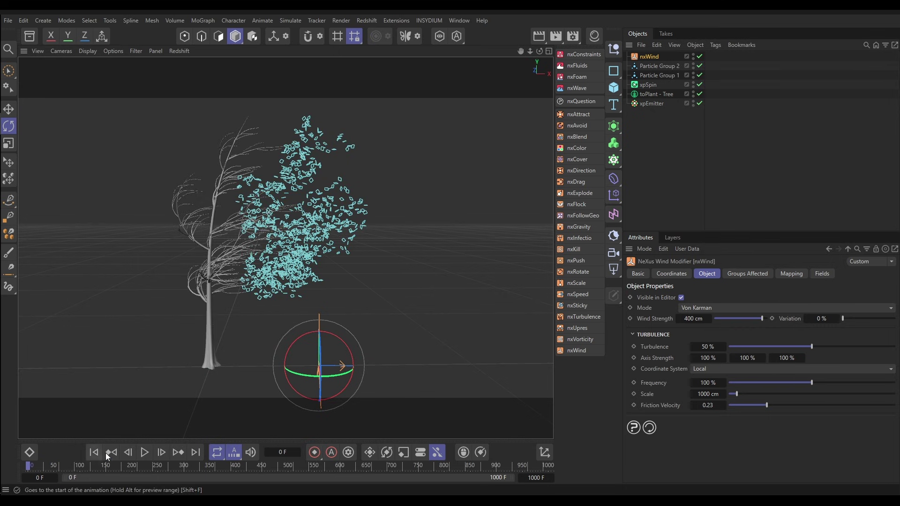
pyautogui.click(145, 452)
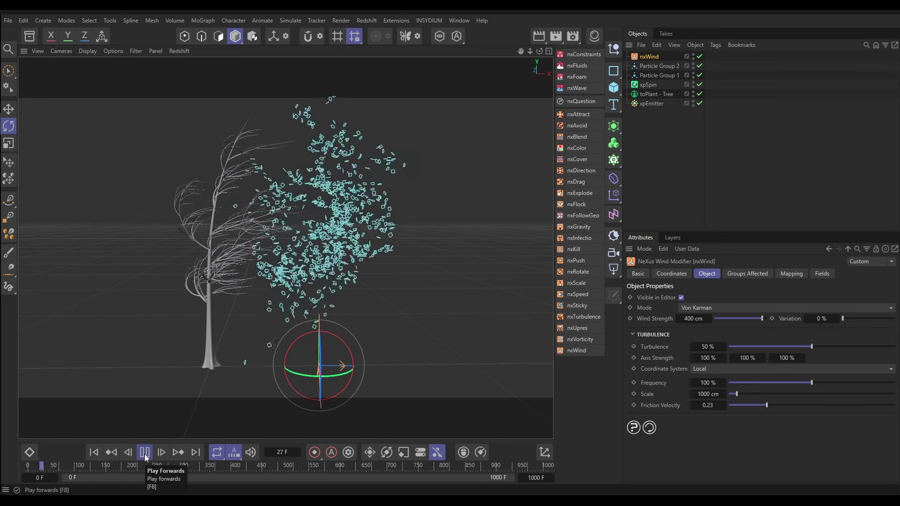
pyautogui.click(144, 452)
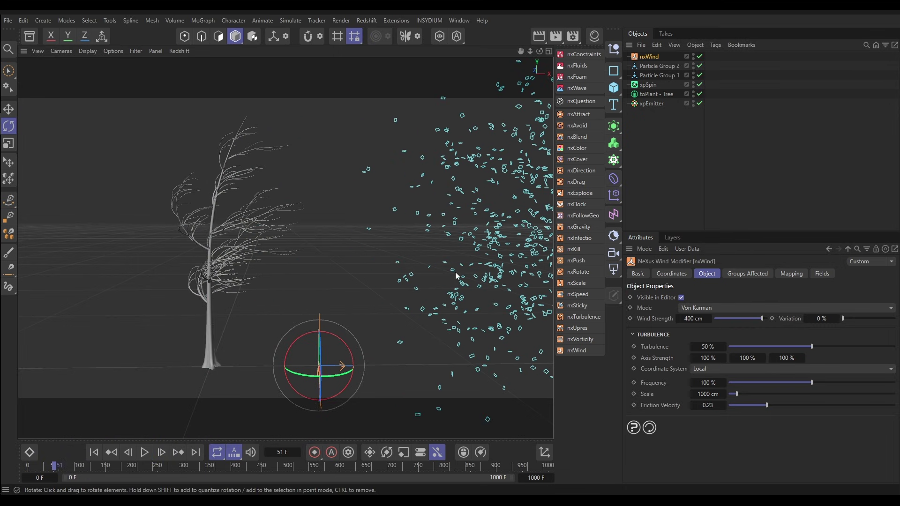
pyautogui.click(97, 456)
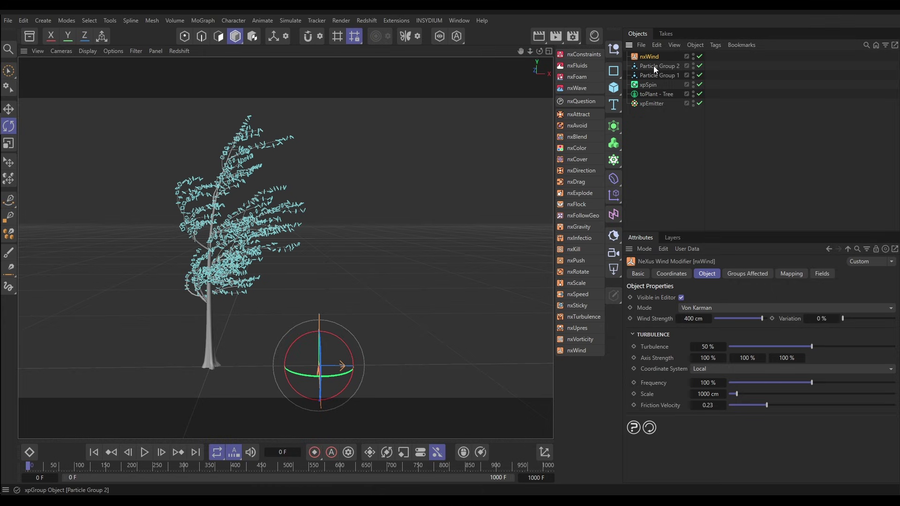
# Limit nxWind's affected groups to Particle Group 2 and play the animation to check the leaves
pyautogui.click(750, 272)
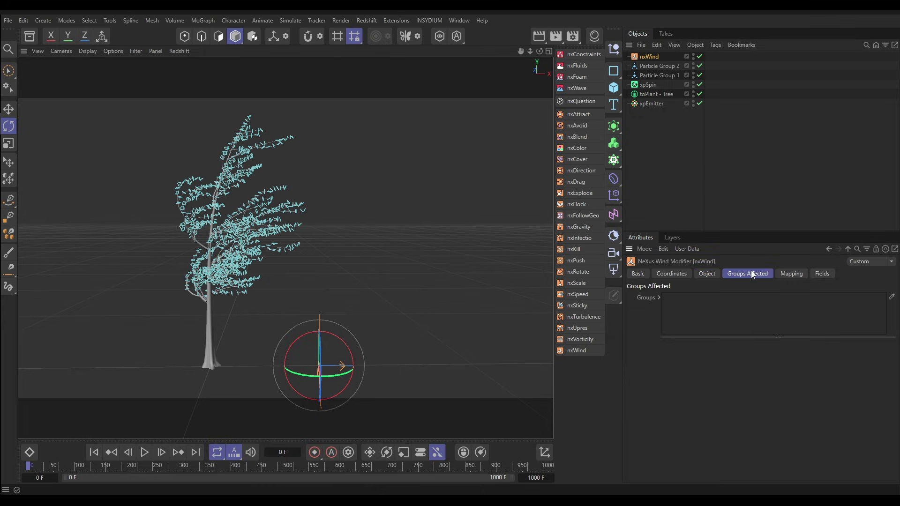
pyautogui.moveTo(658, 66); pyautogui.dragTo(711, 301)
pyautogui.click(144, 452)
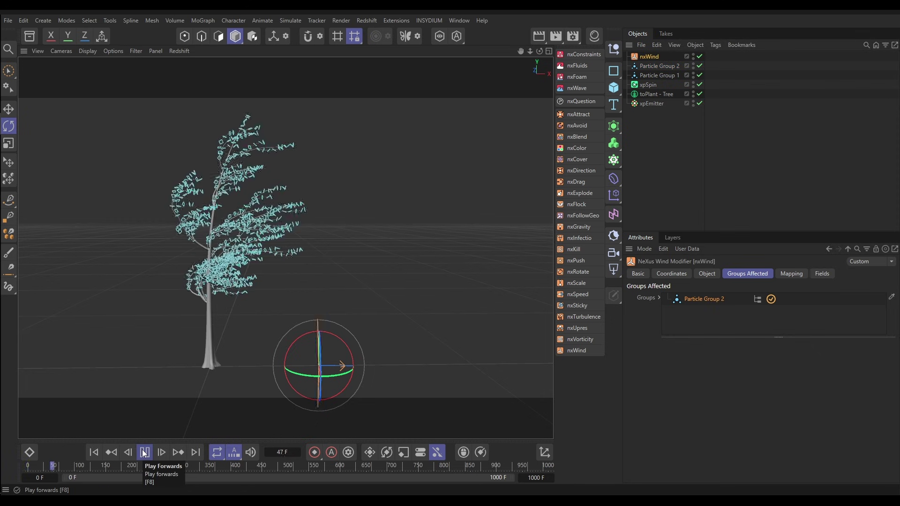
pyautogui.click(144, 452)
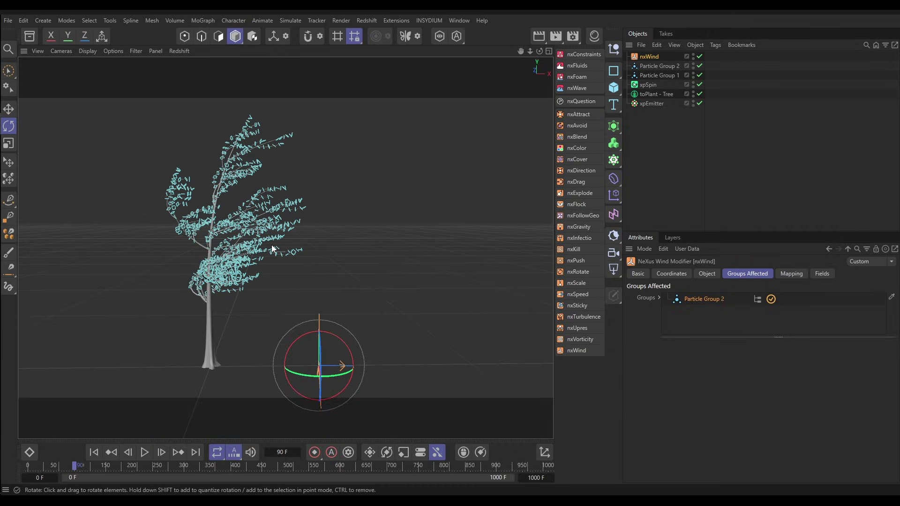
# Add an nxQuestion object with a Spherical Field and move the field clear of the tree, beside its upper branches
pyautogui.click(578, 100)
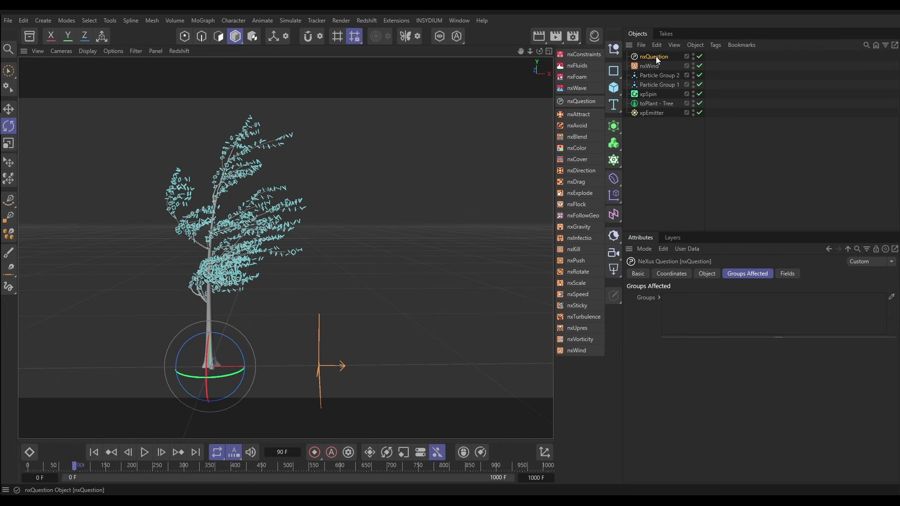
pyautogui.click(791, 275)
pyautogui.click(648, 369)
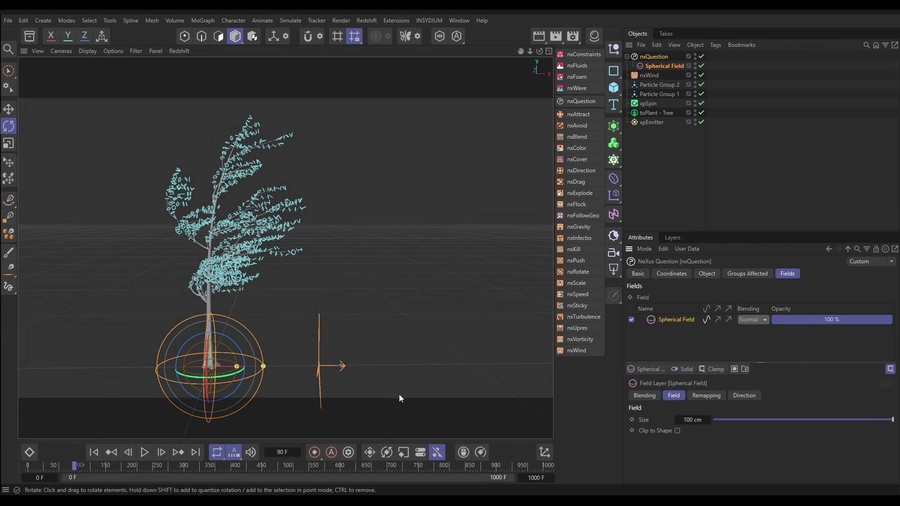
pyautogui.press('e')
pyautogui.moveTo(253, 322); pyautogui.dragTo(478, 138)
# Add a question to nxQuestion that tests whether the particle's Field value is greater than 0
pyautogui.click(707, 273)
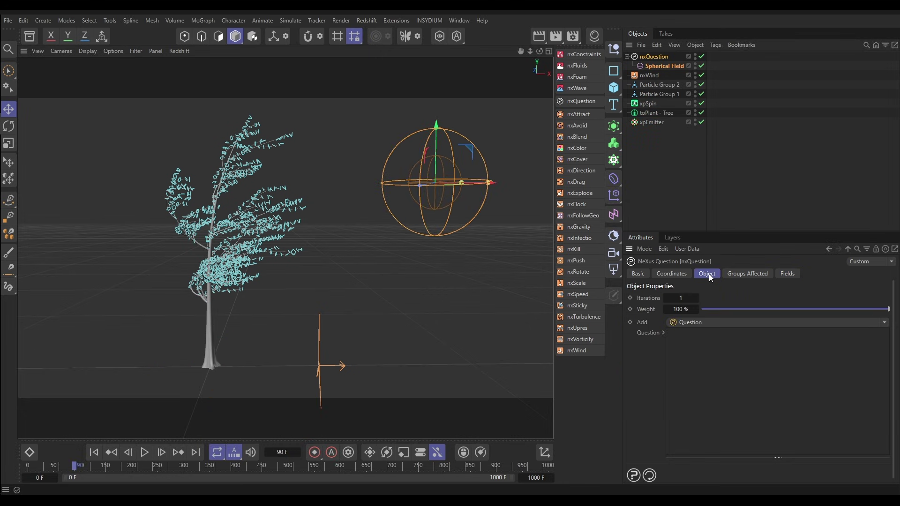
pyautogui.click(695, 326)
pyautogui.moveTo(775, 456); pyautogui.dragTo(777, 390)
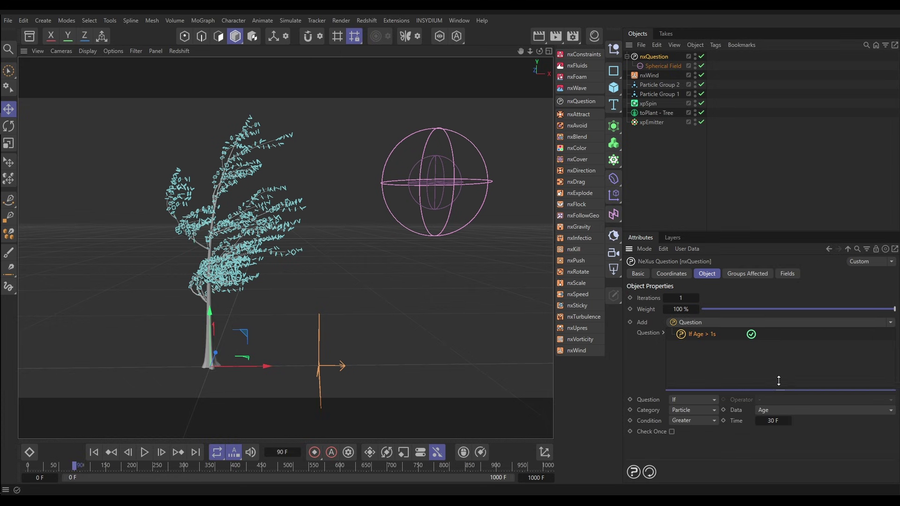
pyautogui.click(775, 408)
pyautogui.click(780, 250)
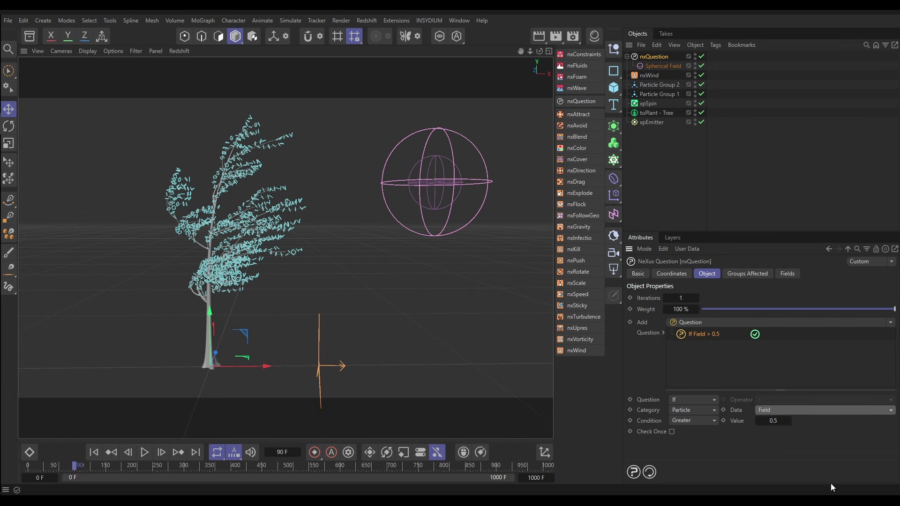
pyautogui.click(771, 420)
pyautogui.write('0')
pyautogui.press('Return')
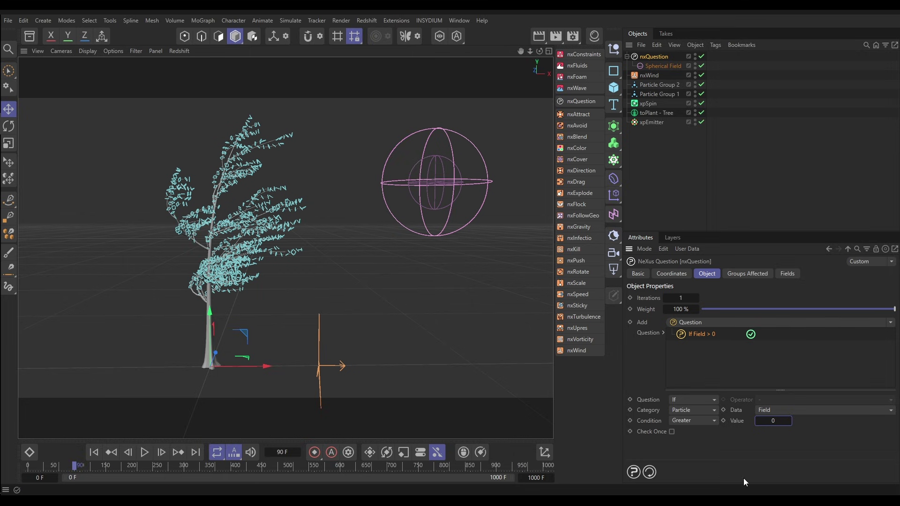
# Add an action under the field question that sets the particles' group to Particle Group 2
pyautogui.click(863, 323)
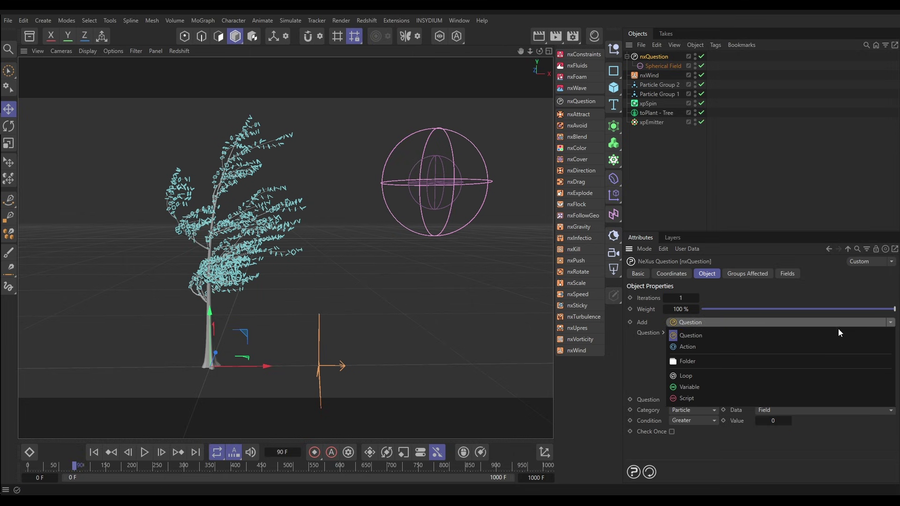
pyautogui.click(827, 346)
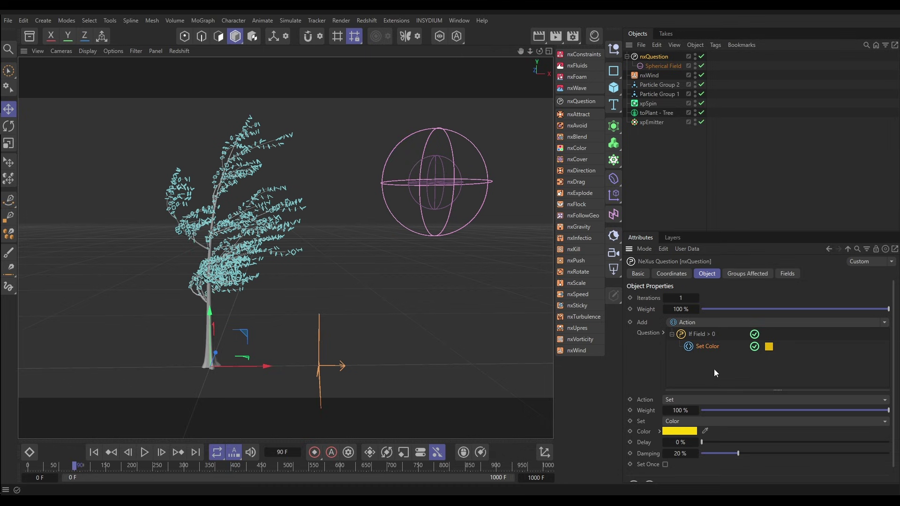
pyautogui.click(708, 420)
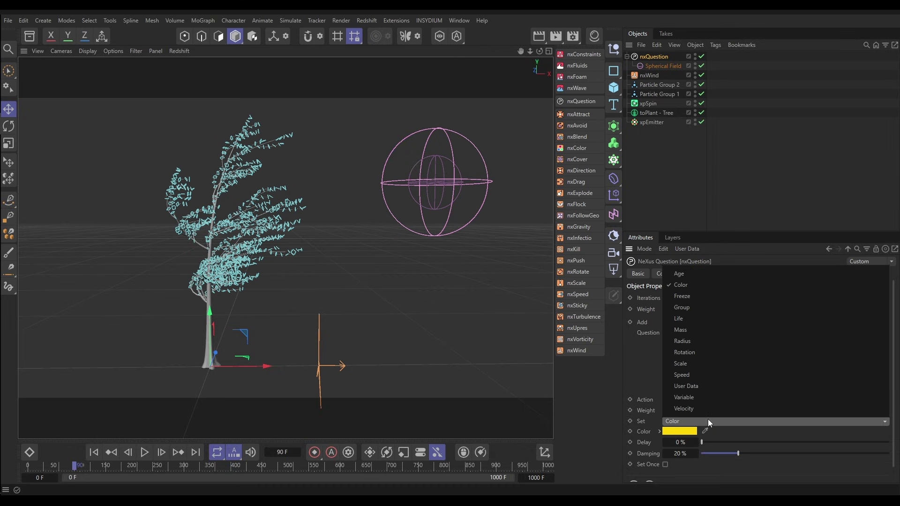
pyautogui.click(690, 307)
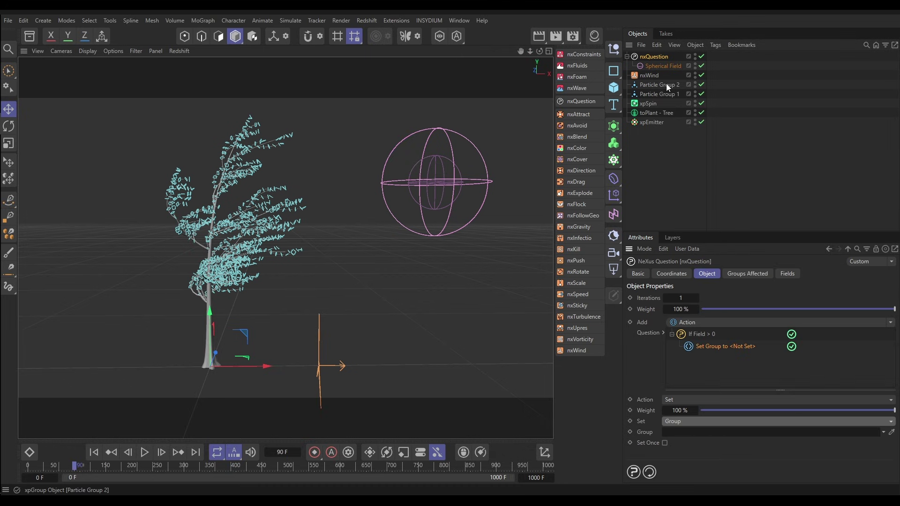
pyautogui.moveTo(666, 85); pyautogui.dragTo(718, 429)
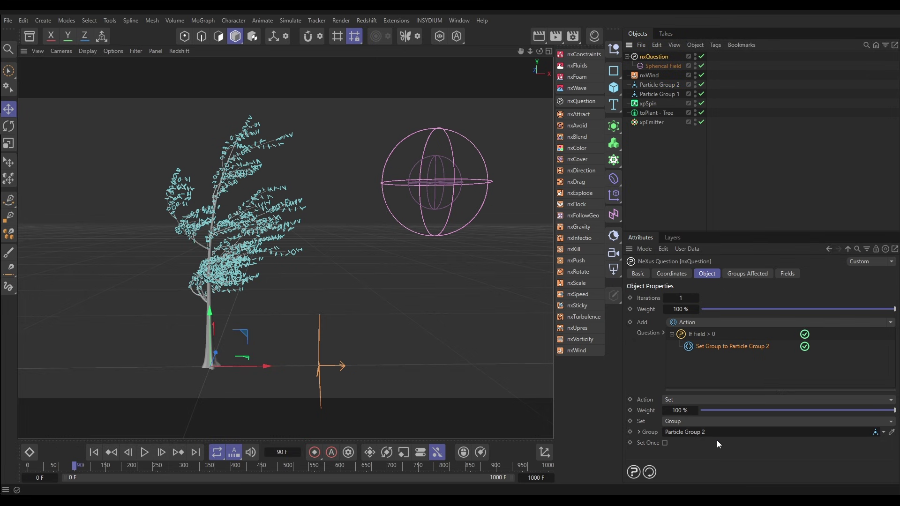
# Play from the first frame while moving the Spherical Field through the upper leaves and back out, then stop and rewind
pyautogui.click(93, 452)
pyautogui.click(144, 452)
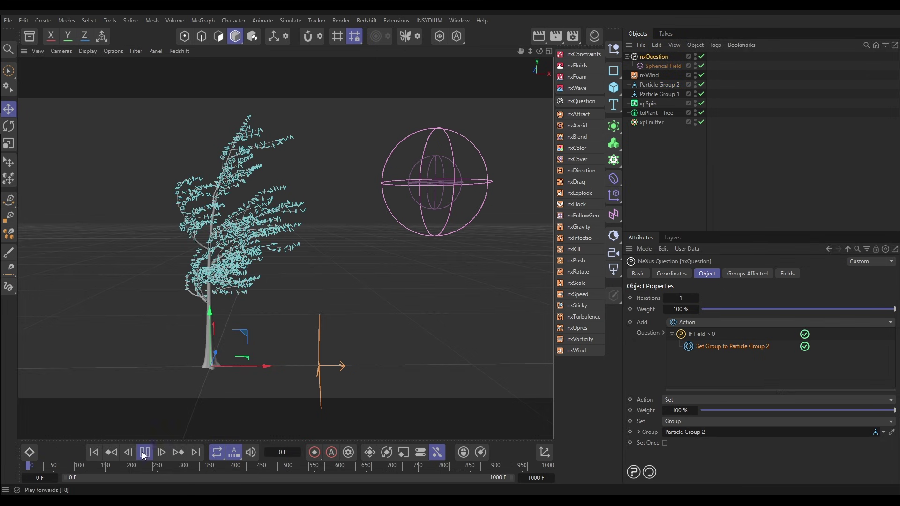
pyautogui.click(424, 180)
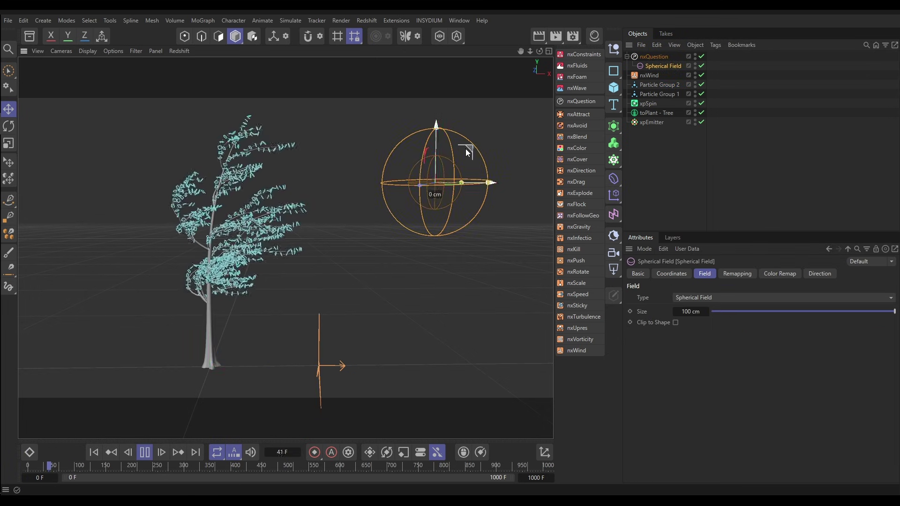
pyautogui.moveTo(451, 151)
pyautogui.mouseDown()
pyautogui.moveTo(334, 165)
pyautogui.moveTo(319, 128)
pyautogui.moveTo(393, 160)
pyautogui.moveTo(468, 156)
pyautogui.mouseUp()
pyautogui.click(144, 451)
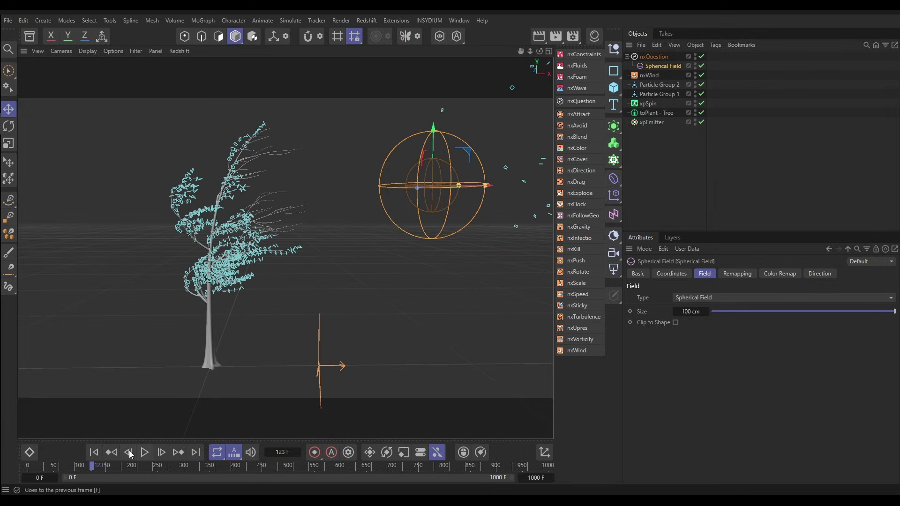
pyautogui.click(95, 452)
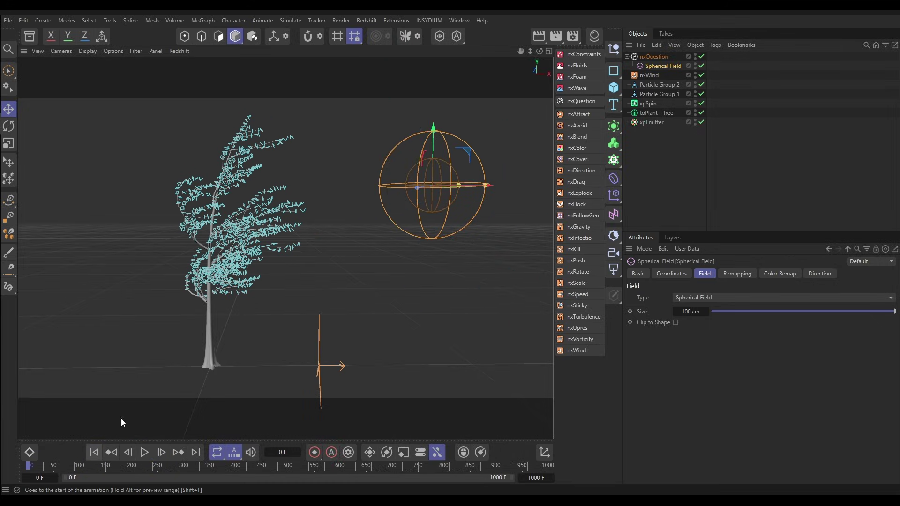
# Add a second question under the field question in nxQuestion, with the AND operator and the Math category testing a Random value
pyautogui.click(658, 57)
pyautogui.click(696, 333)
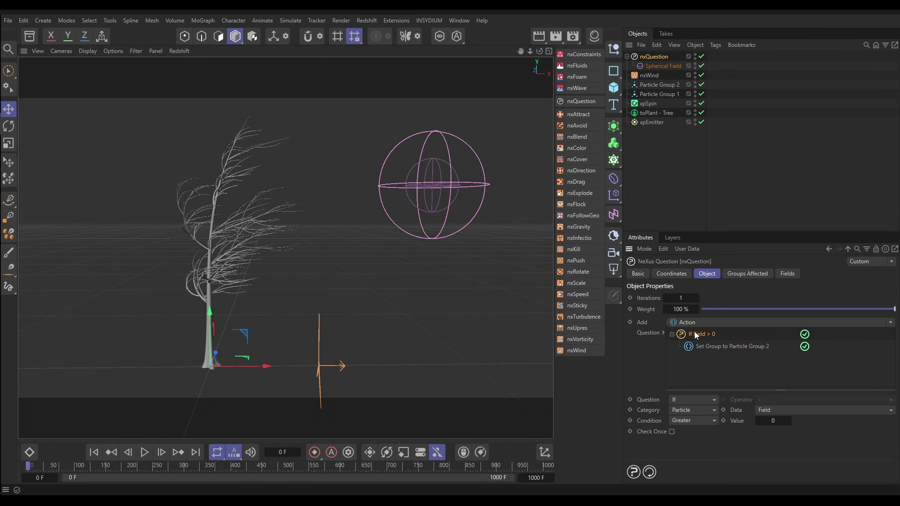
pyautogui.click(887, 325)
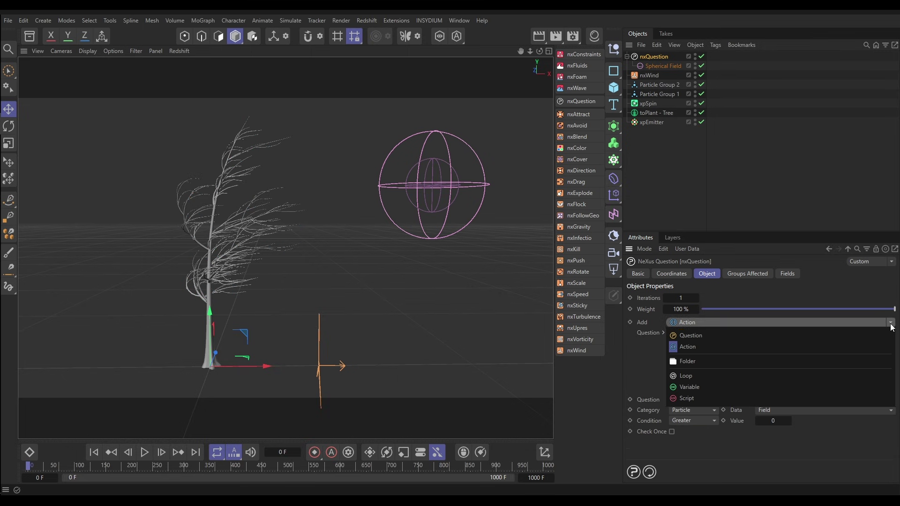
pyautogui.click(867, 332)
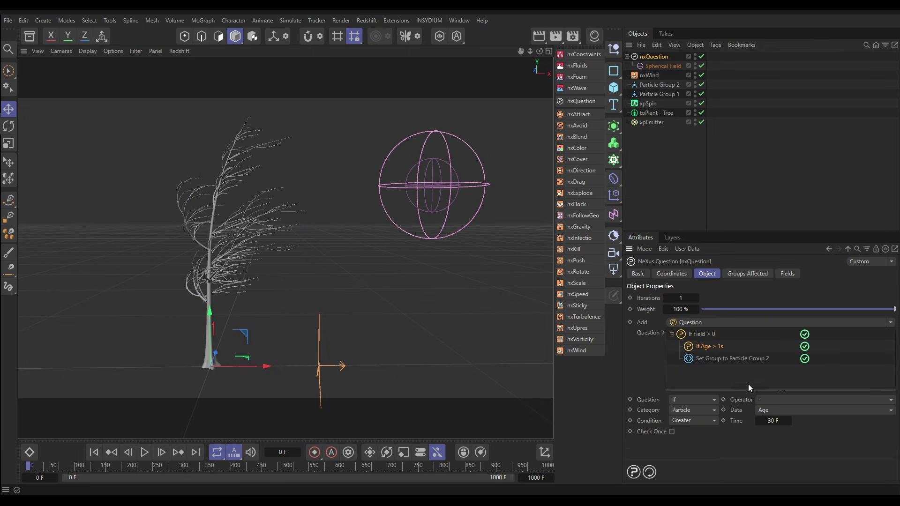
pyautogui.click(765, 401)
pyautogui.click(771, 421)
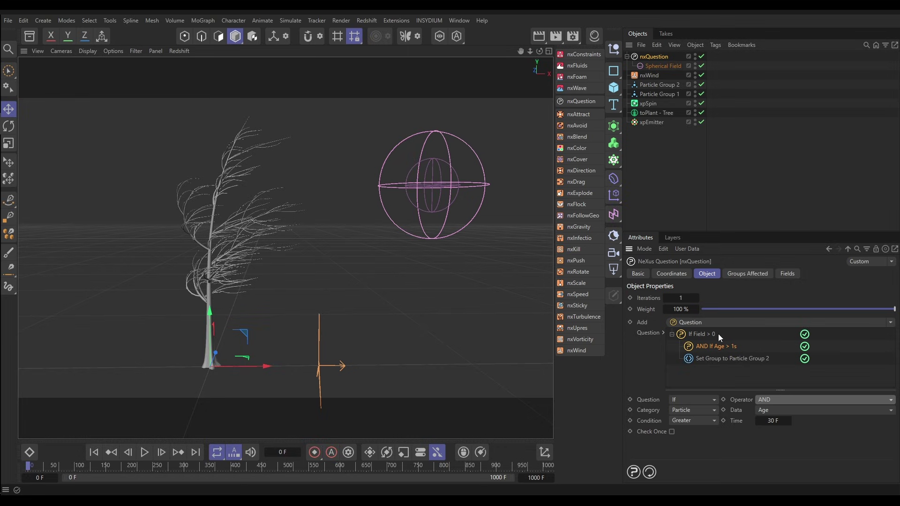
pyautogui.click(690, 409)
pyautogui.click(688, 432)
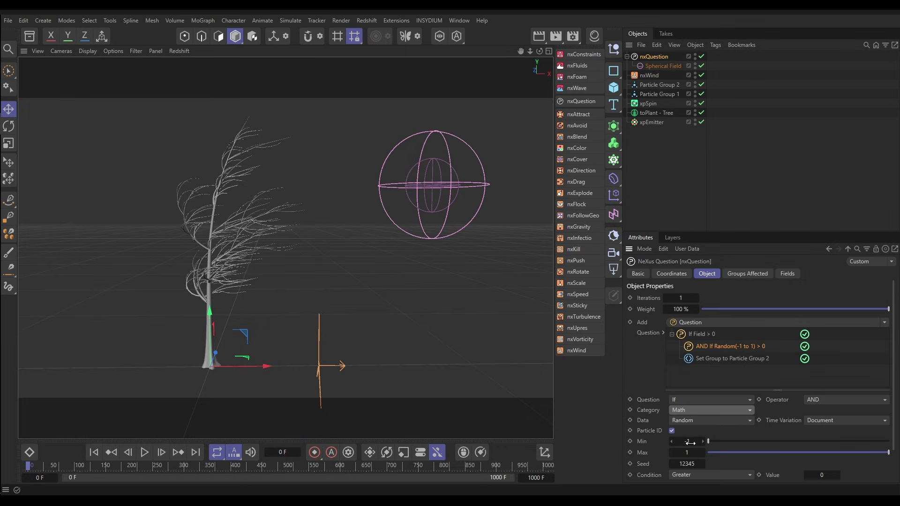
# Set the random question's range from -100 to 100 and its Time Variation to Particle
pyautogui.click(690, 442)
pyautogui.write('-100')
pyautogui.click(686, 451)
pyautogui.write('100')
pyautogui.press('Return')
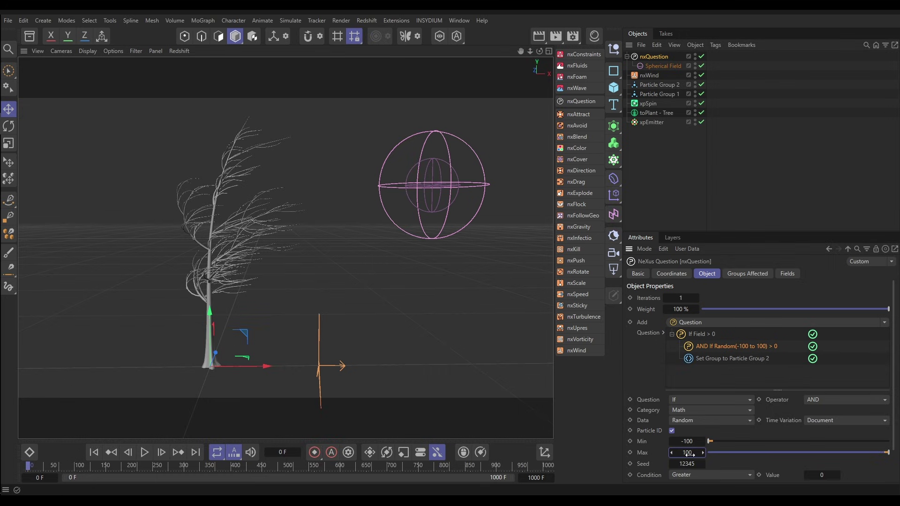
pyautogui.click(810, 420)
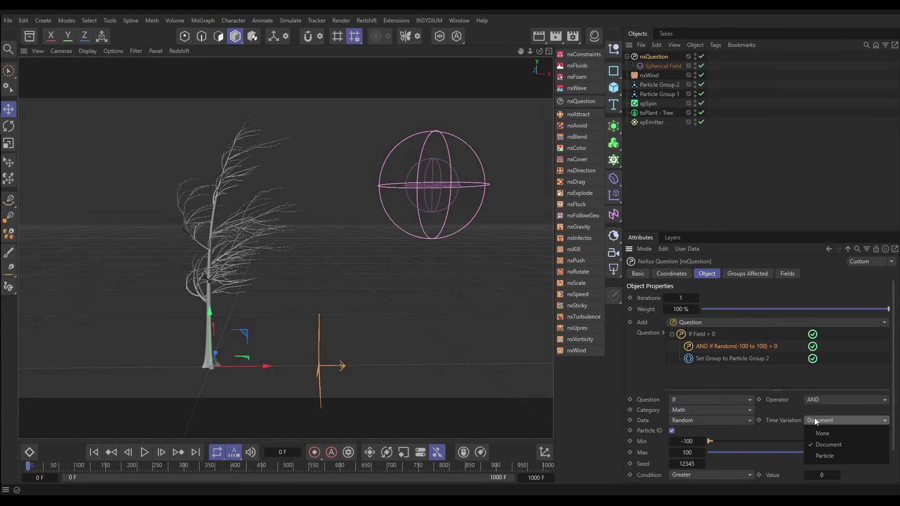
pyautogui.click(822, 456)
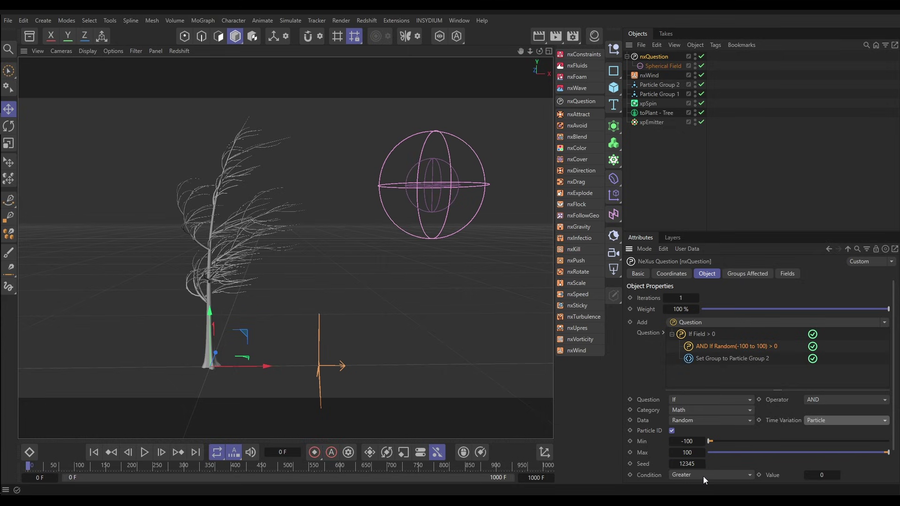
# Make the random question test for values greater than 85 and nest the Particle Group 2 action beneath it
pyautogui.click(820, 474)
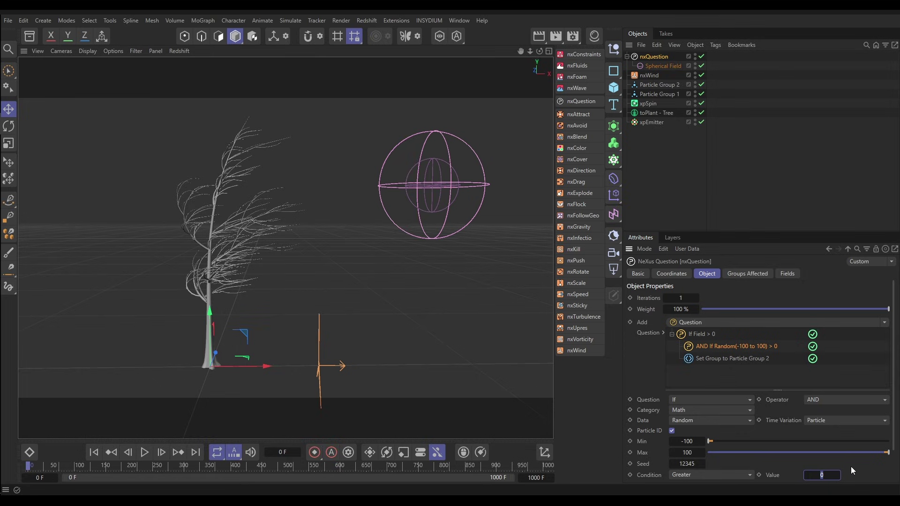
pyautogui.write('85')
pyautogui.press('Return')
pyautogui.moveTo(705, 359); pyautogui.dragTo(708, 348)
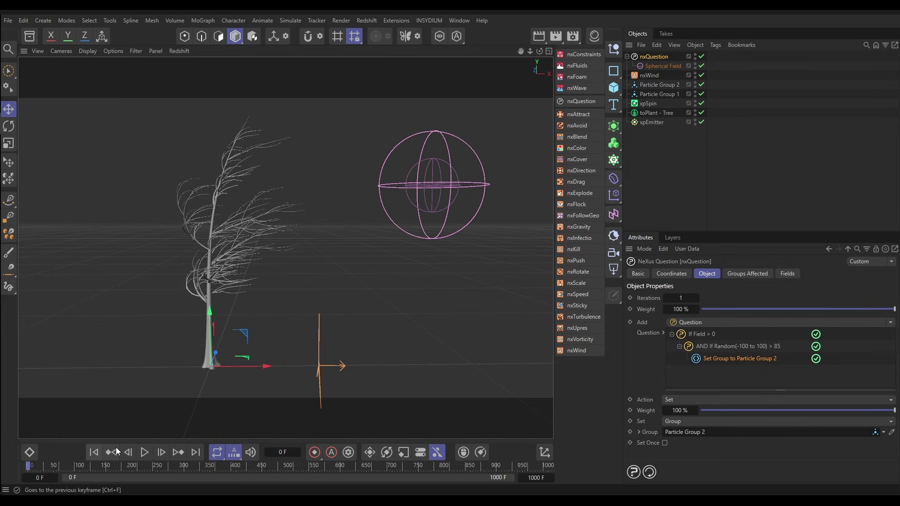
# Play the animation and select the Spherical Field beside the tree
pyautogui.click(144, 452)
pyautogui.click(431, 183)
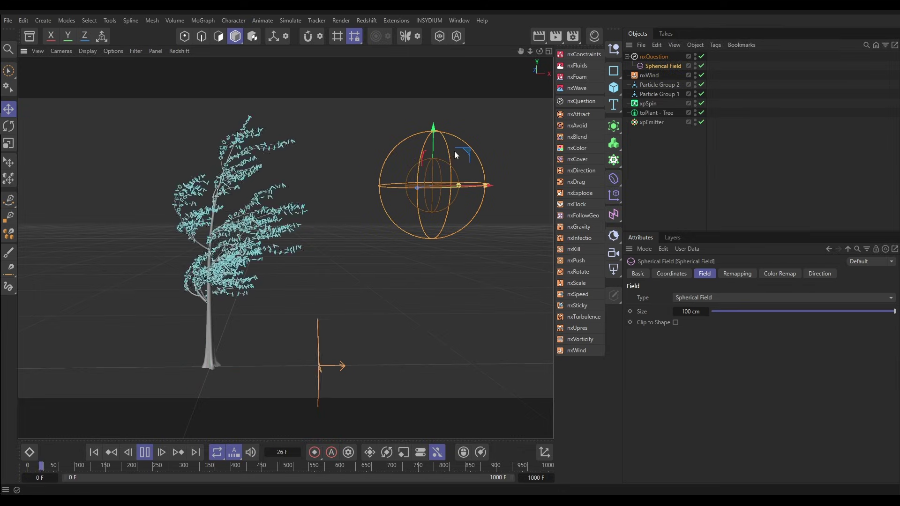